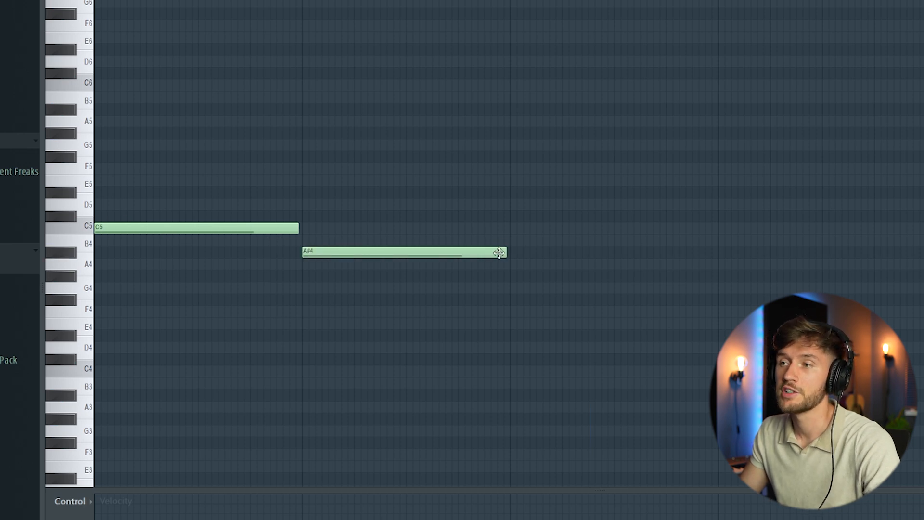
- Add one-bar C5 and A#4 notes in bars three and four, and play the line back
{"action": "left_click", "coordinate": [513, 228]}
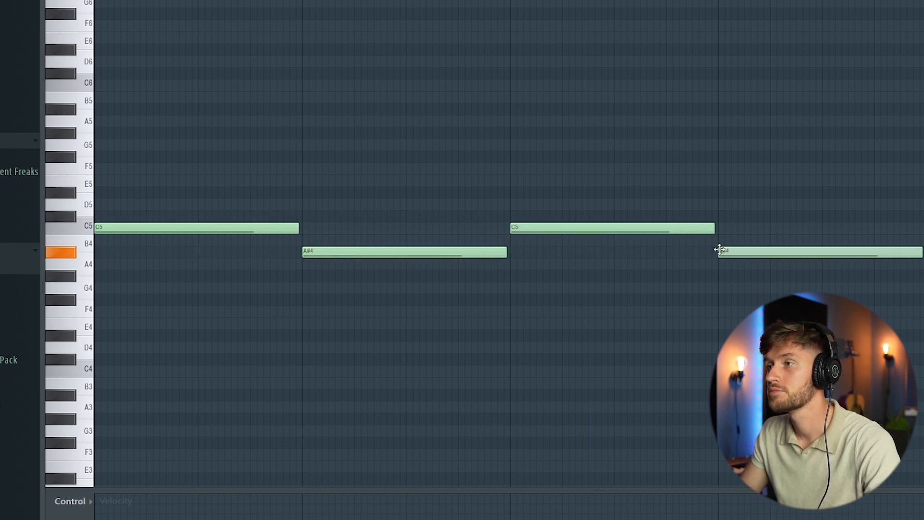
{"action": "key", "text": "space"}
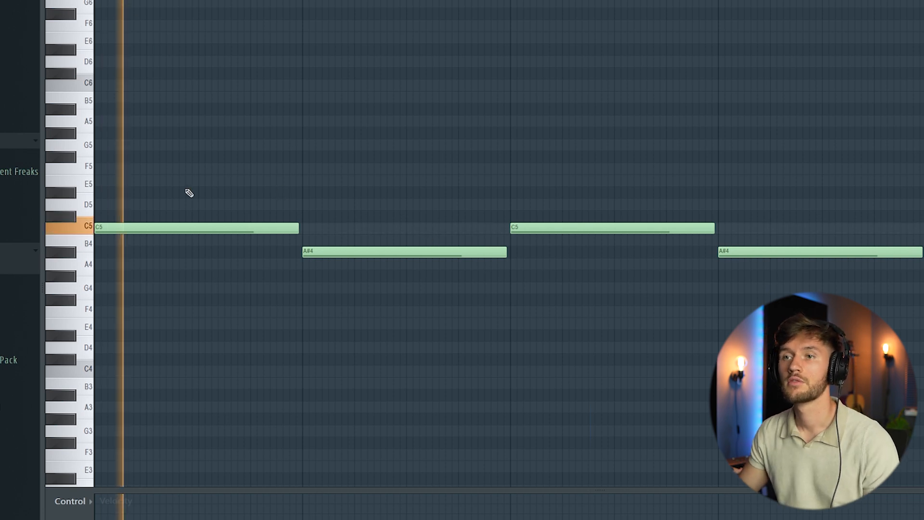
- Duplicate all four notes and raise the copies to F5 and D#5 above the originals, leaving nothing selected
{"action": "key", "text": "ctrl+a"}
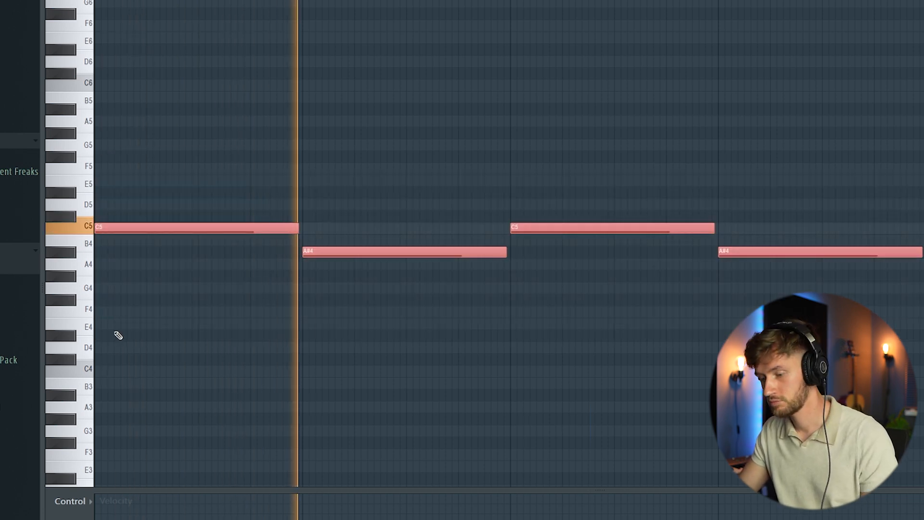
{"action": "key", "text": "ctrl+c"}
{"action": "key", "text": "ctrl+v"}
{"action": "left_click_drag", "start_coordinate": [109, 224], "coordinate": [92, 163]}
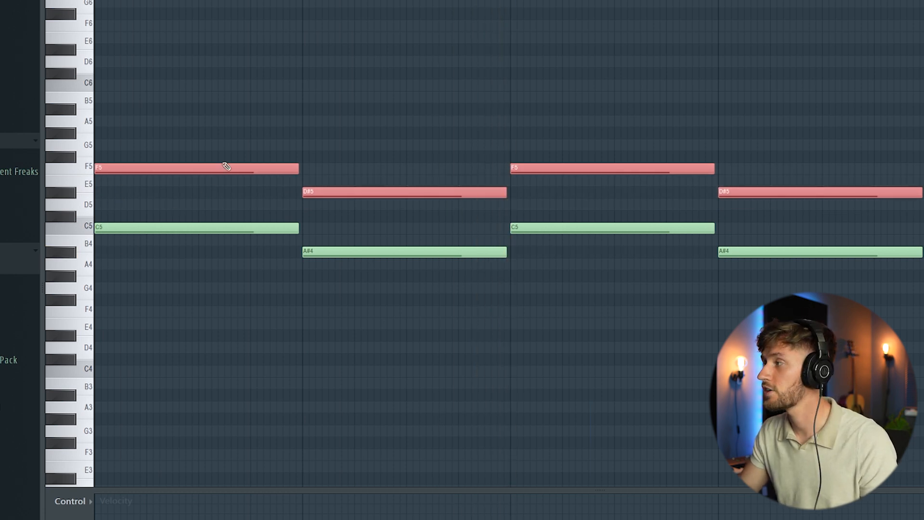
{"action": "key", "text": "ctrl+d"}
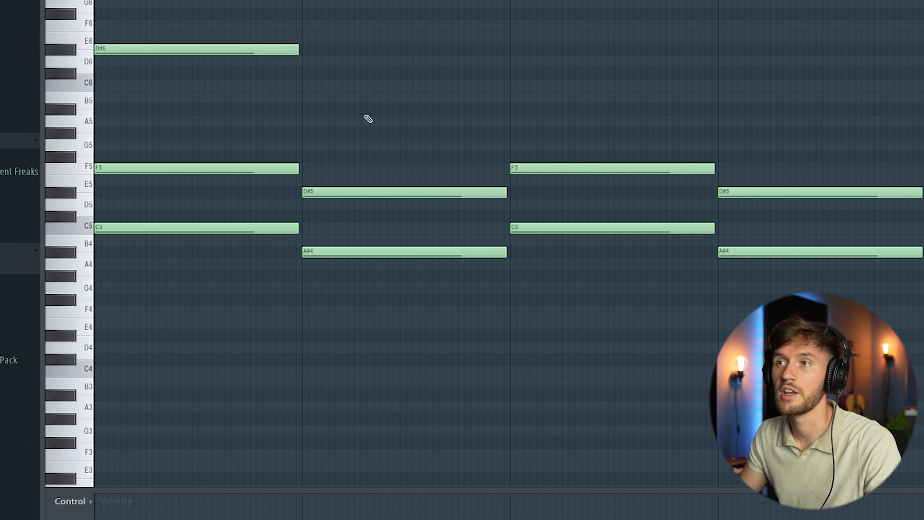
- Add one-bar top notes C6, A#5 and C6 in bars two to four, playing the progression back
{"action": "key", "text": "space"}
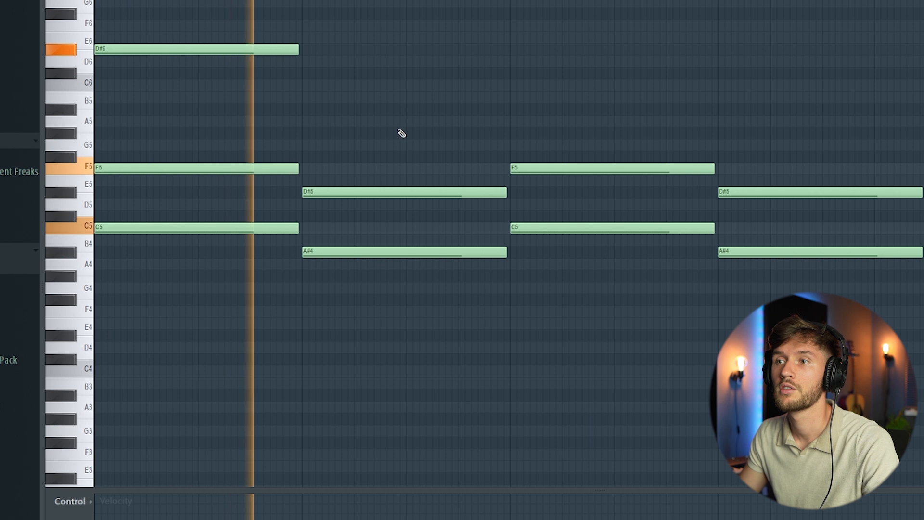
{"action": "key", "text": "space"}
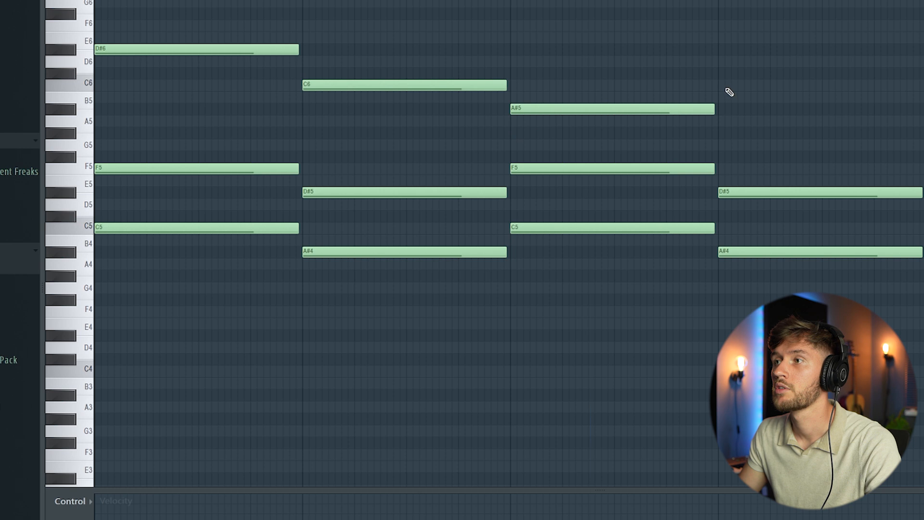
{"action": "key", "text": "space"}
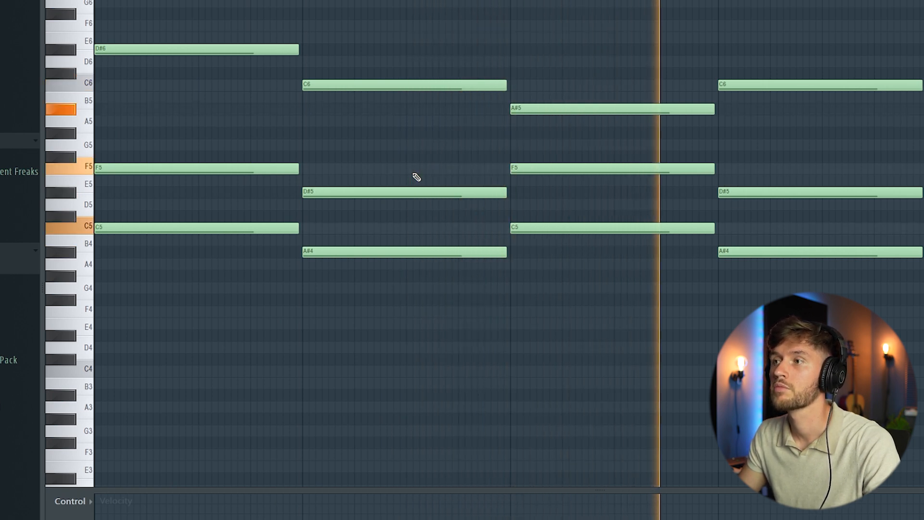
- Fill out the chords with a one-bar G5 note in bar two and an F5 note in bar four
{"action": "key", "text": "space"}
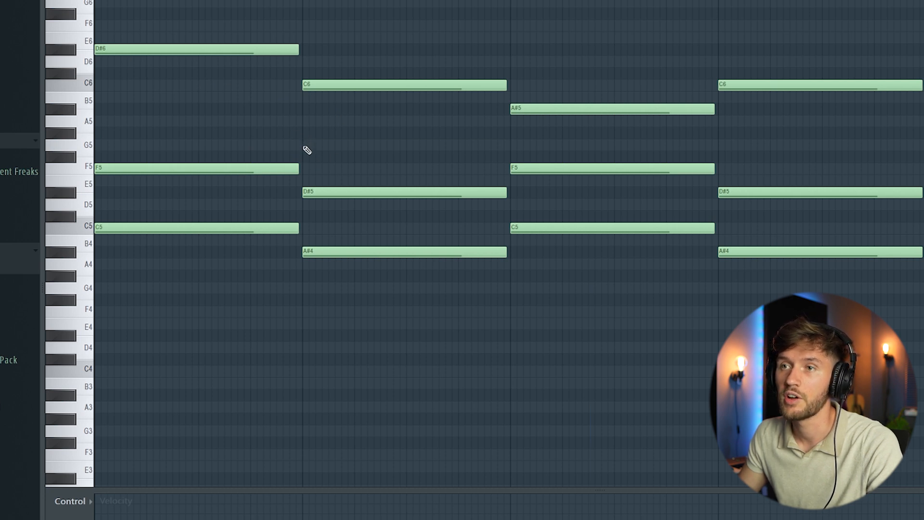
{"action": "key", "text": "space"}
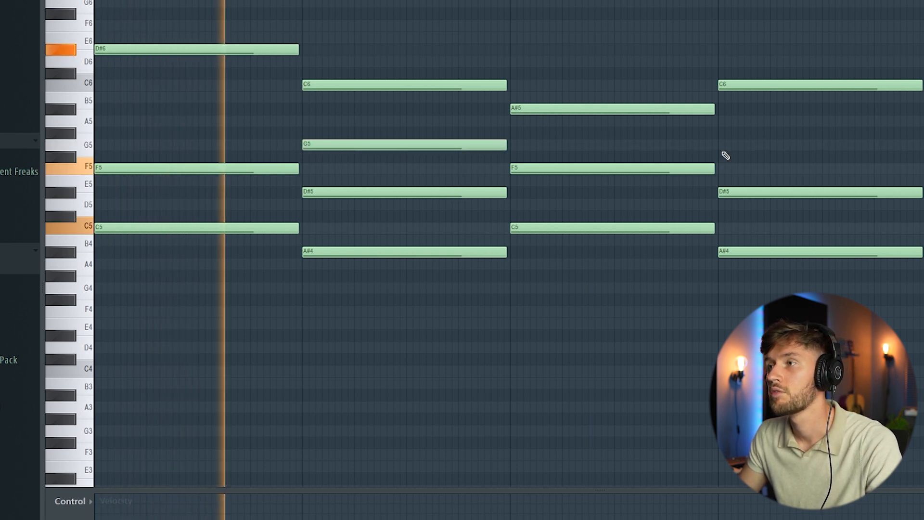
{"action": "left_click_drag", "start_coordinate": [724, 155], "coordinate": [719, 168]}
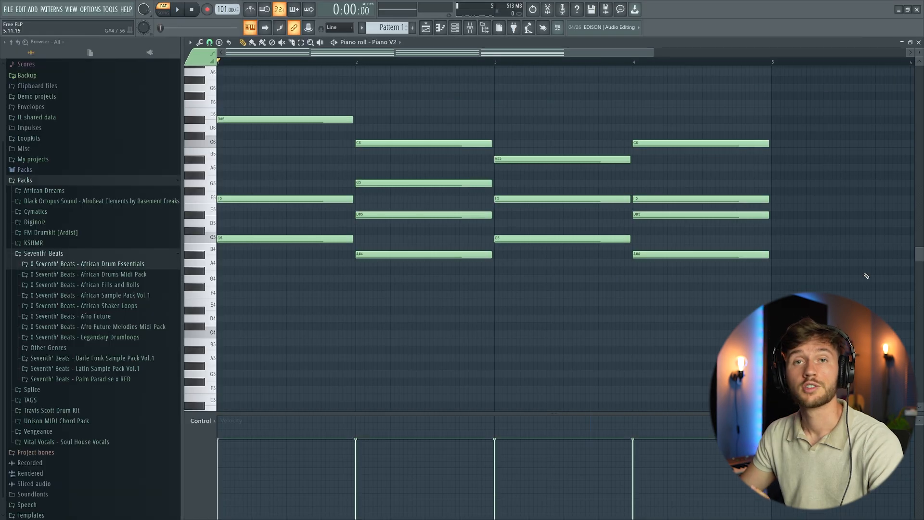
- Insert a Mini V3 instrument channel alongside the Piano V2 channel
{"action": "left_click", "coordinate": [458, 31]}
{"action": "right_click", "coordinate": [409, 225]}
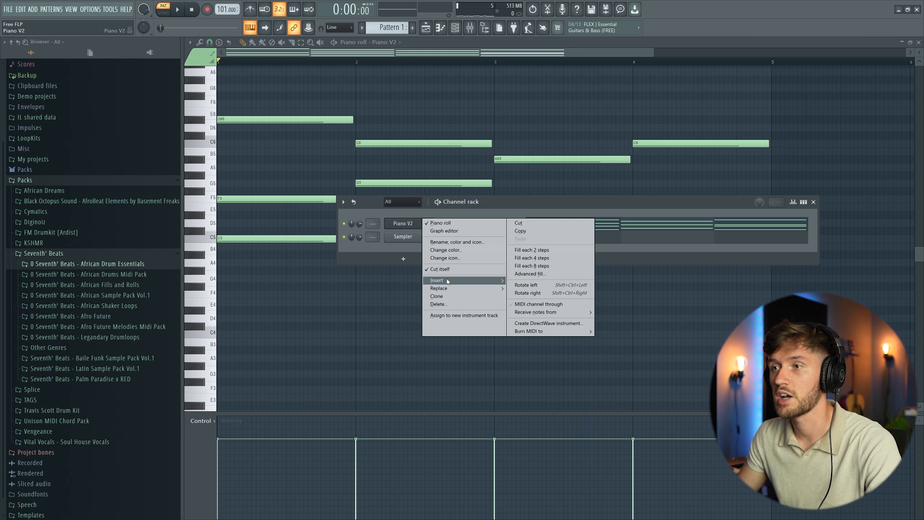
{"action": "mouse_move", "coordinate": [448, 281]}
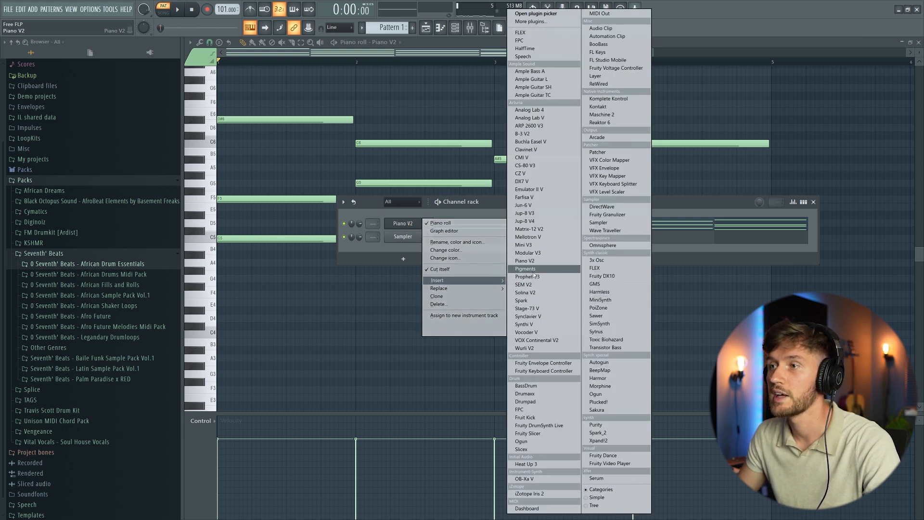
{"action": "left_click", "coordinate": [534, 245]}
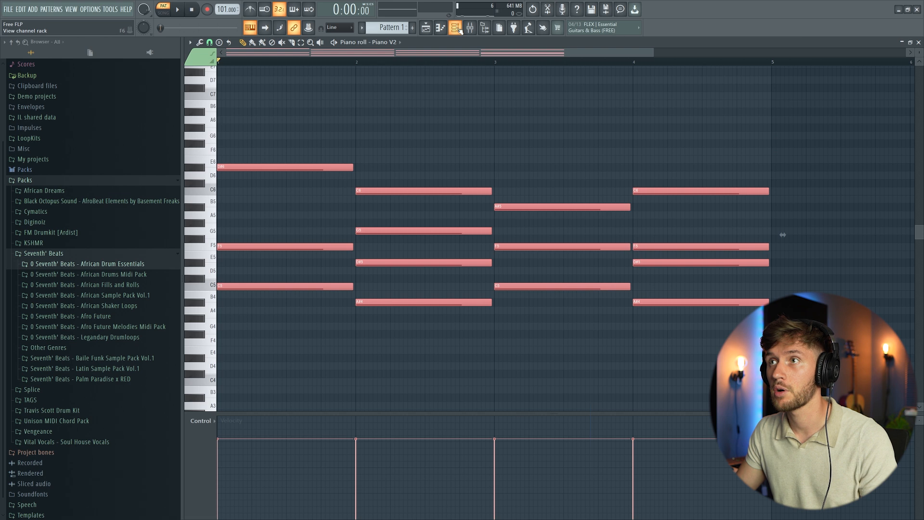
- Paste the copied Piano V2 chord notes into the piano roll of the Mini V3 channel
{"action": "left_click", "coordinate": [455, 28]}
{"action": "left_click", "coordinate": [467, 233]}
{"action": "key", "text": "ctrl+v"}
{"action": "left_click", "coordinate": [346, 126]}
{"action": "right_click", "coordinate": [345, 127]}
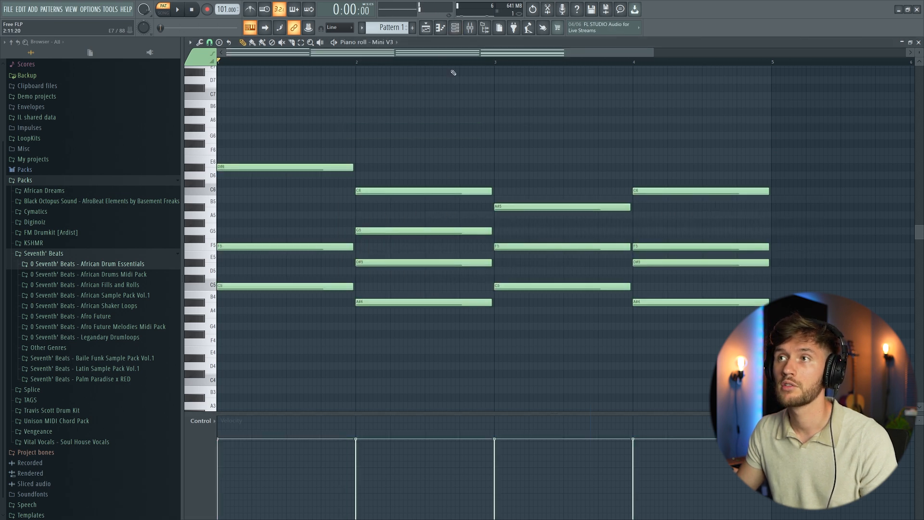
- Rework the Mini V3 top line: delay D#6 to mid-bar one, shorten C6, add short A#5 and C6 notes, and start the long A#5 earlier
{"action": "key", "text": "space"}
{"action": "key", "text": "space"}
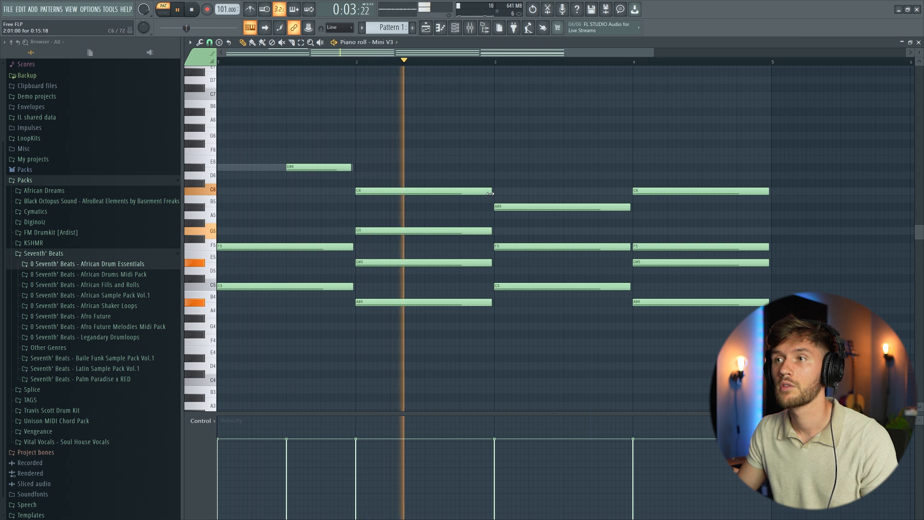
{"action": "key", "text": "space"}
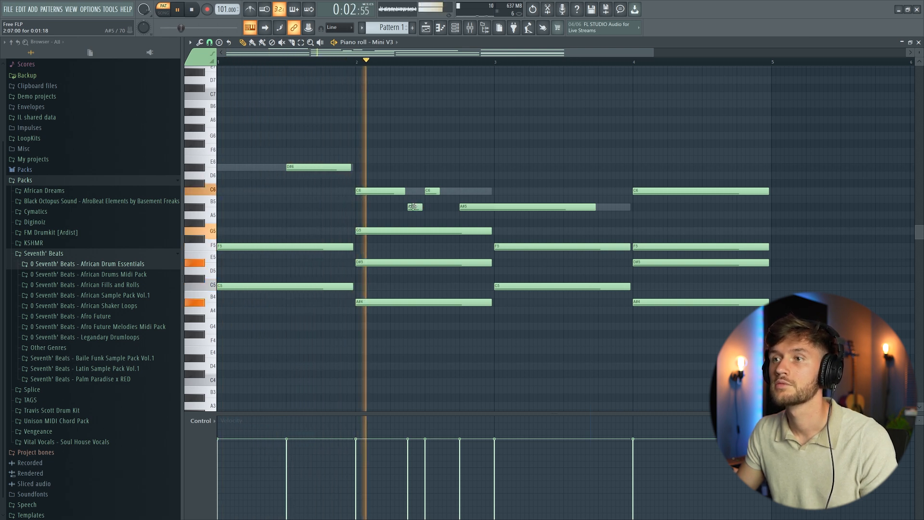
{"action": "key", "text": "space"}
{"action": "mouse_move", "coordinate": [433, 191]}
{"action": "left_mouse_down"}
{"action": "mouse_move", "coordinate": [447, 191]}
{"action": "mouse_move", "coordinate": [423, 191]}
{"action": "left_mouse_up"}
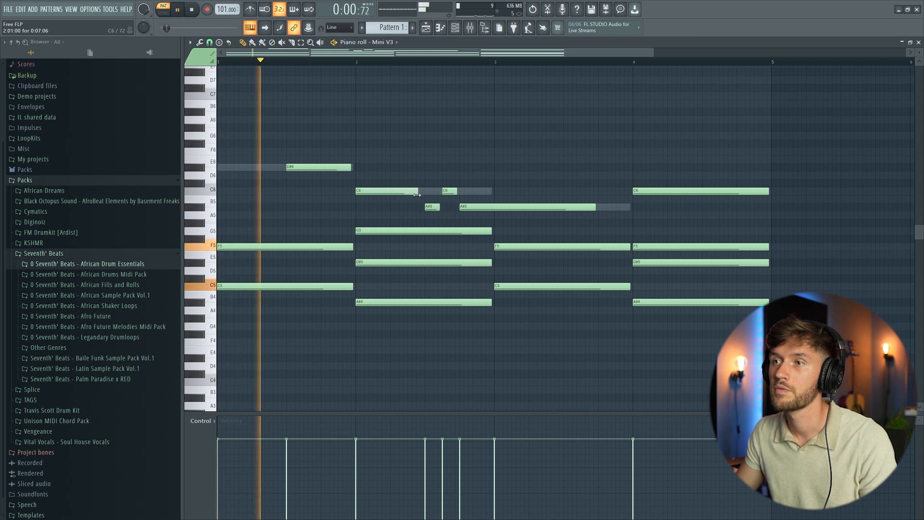
{"action": "left_click_drag", "start_coordinate": [593, 208], "coordinate": [626, 208]}
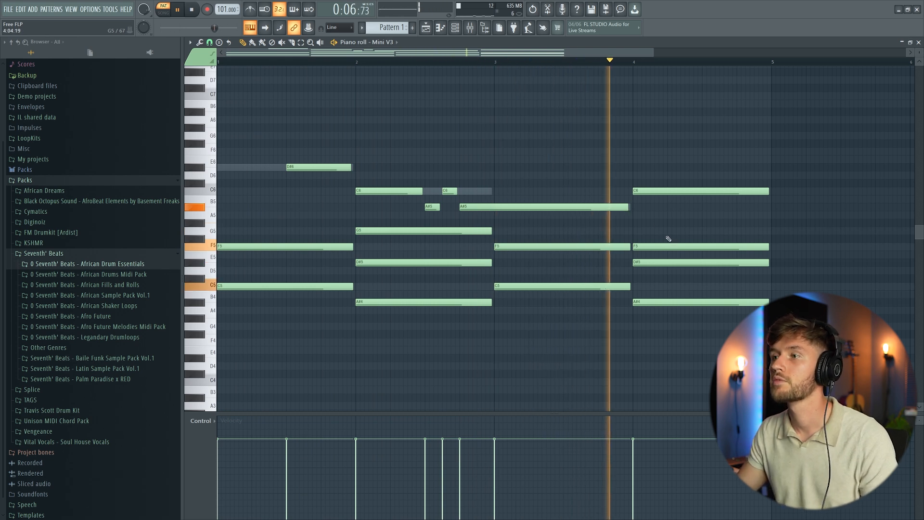
- Shorten the bar-four C6 and end the top line with short A#5 and G5 notes followed by a G#5 note
{"action": "key", "text": "space"}
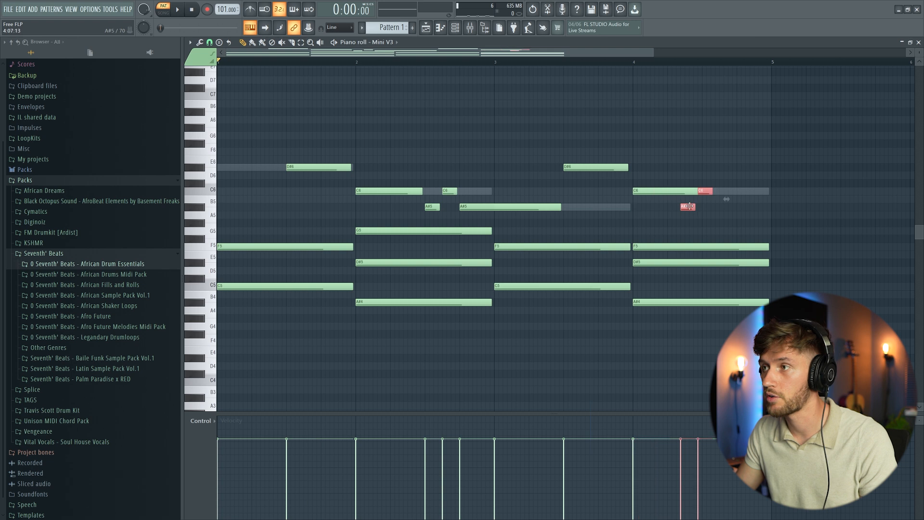
{"action": "key", "text": "space"}
{"action": "mouse_move", "coordinate": [727, 191]}
{"action": "left_mouse_down"}
{"action": "mouse_move", "coordinate": [728, 227]}
{"action": "mouse_move", "coordinate": [768, 212]}
{"action": "left_mouse_up"}
{"action": "left_click", "coordinate": [743, 206]}
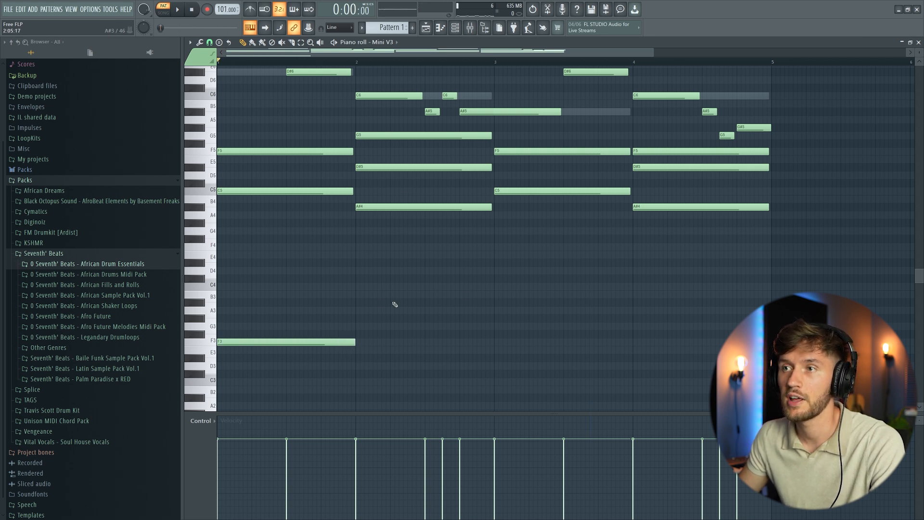
- Continue the bass line with one-bar notes C4, C#3 and D#3 in bars two to four during playback
{"action": "key", "text": "space"}
{"action": "left_click", "coordinate": [362, 286]}
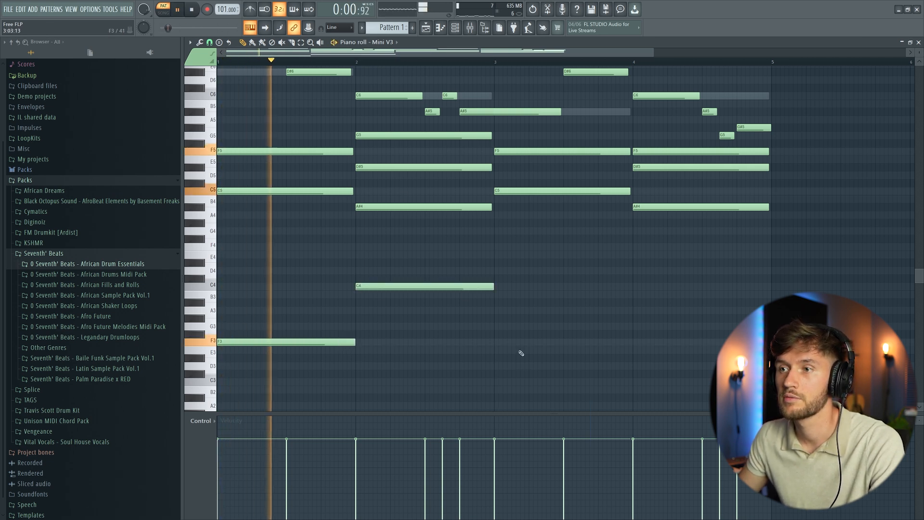
{"action": "left_click", "coordinate": [498, 373]}
{"action": "left_click", "coordinate": [635, 357]}
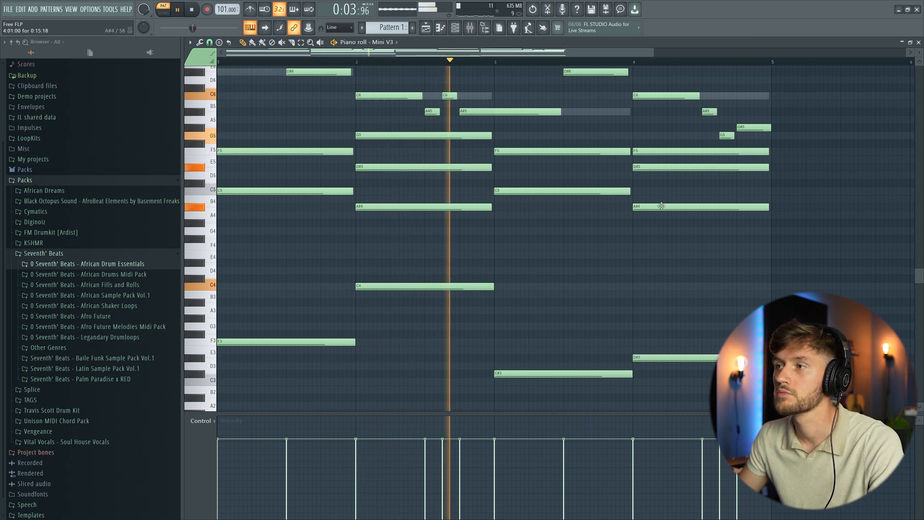
- Shorten all four bass notes to half a bar and duplicate them into the second half of each bar
{"action": "left_click_drag", "start_coordinate": [241, 260], "coordinate": [254, 376]}
{"action": "left_click_drag", "start_coordinate": [768, 360], "coordinate": [698, 365]}
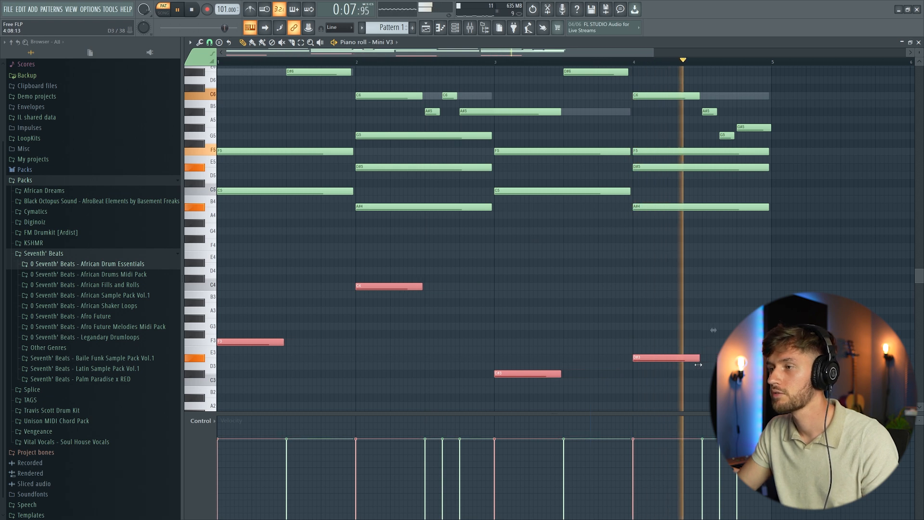
{"action": "key", "text": "ctrl+b"}
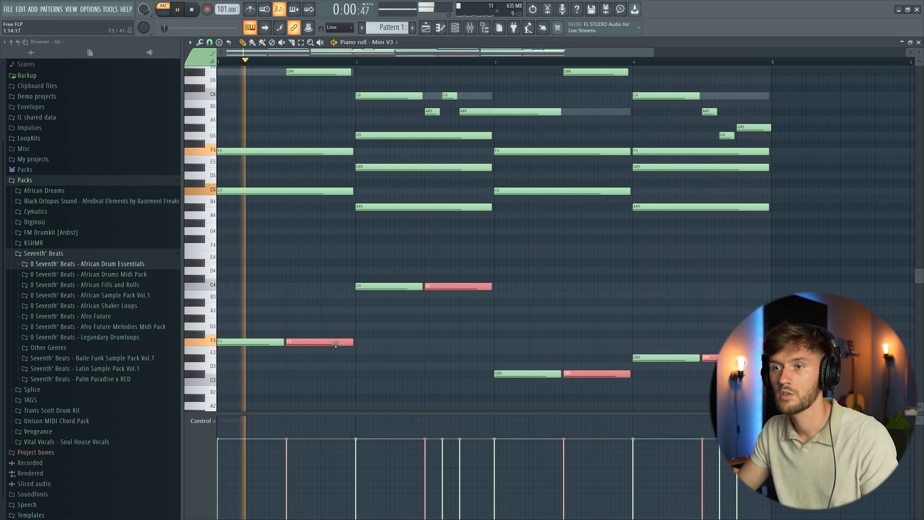
{"action": "left_click", "coordinate": [625, 267]}
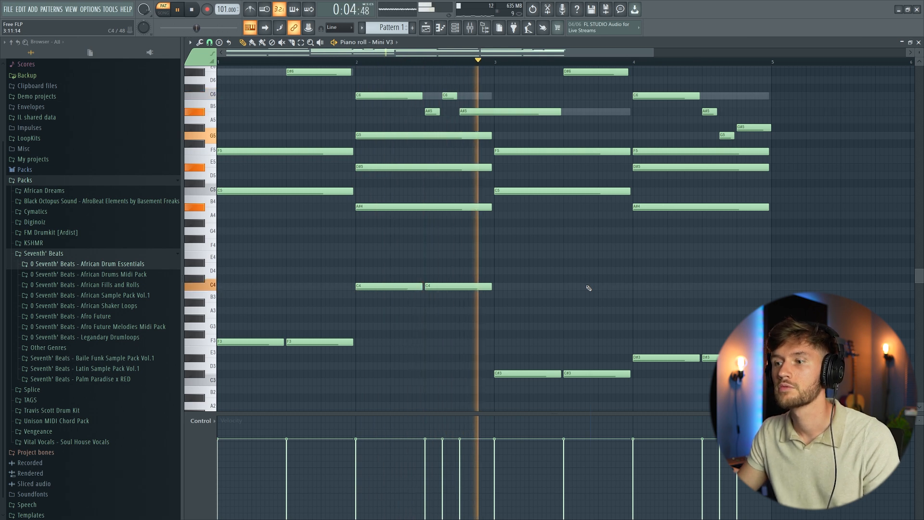
- Stop playback and insert an Analog Lab V instrument channel
{"action": "scroll", "coordinate": [588, 287], "scroll_direction": "down", "scroll_amount": 1}
{"action": "scroll", "coordinate": [588, 287], "scroll_direction": "up", "scroll_amount": 3}
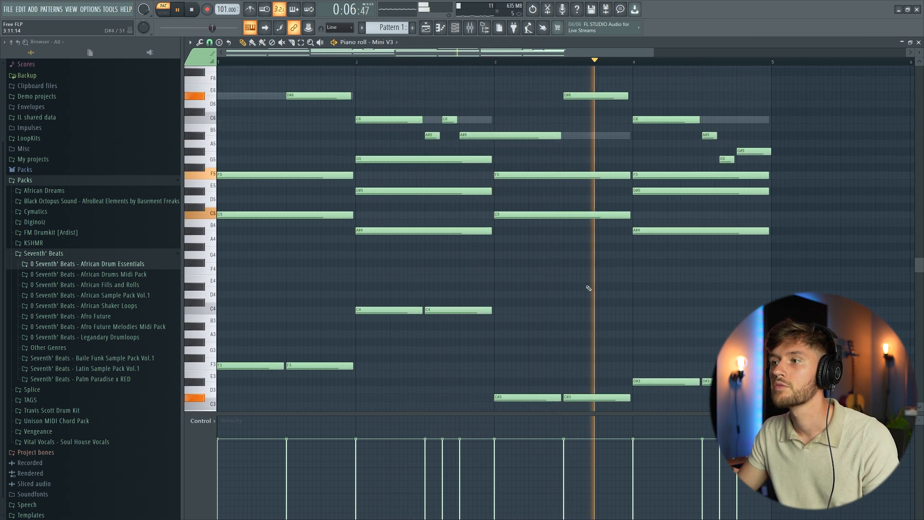
{"action": "scroll", "coordinate": [595, 280], "scroll_direction": "down", "scroll_amount": 2}
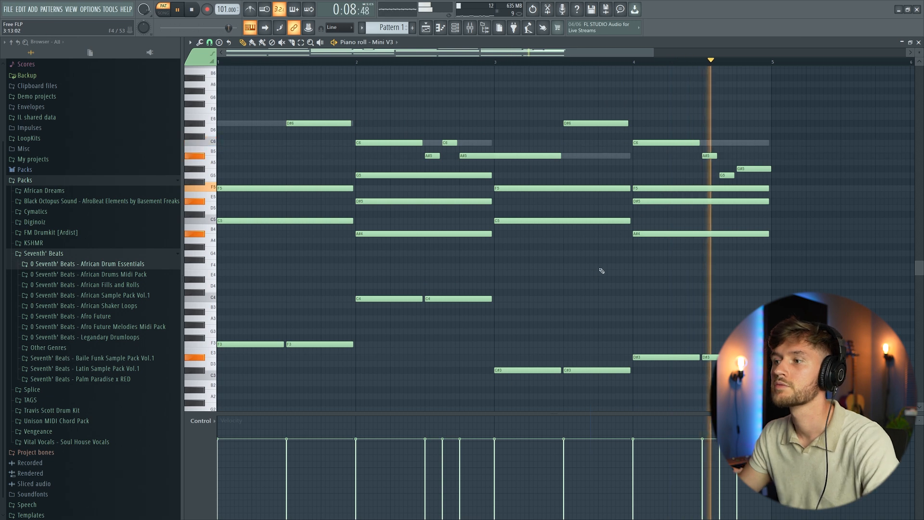
{"action": "key", "text": "space"}
{"action": "key", "text": "F6"}
{"action": "right_click", "coordinate": [419, 222]}
{"action": "mouse_move", "coordinate": [448, 284]}
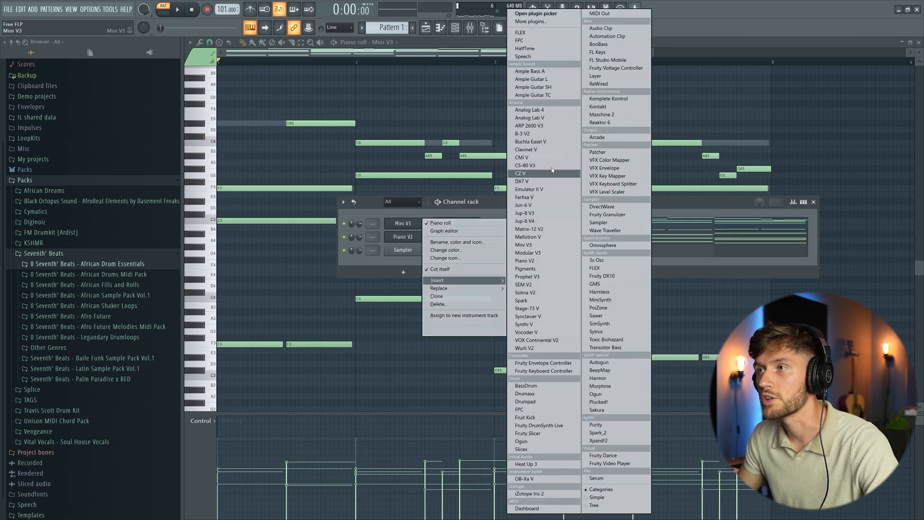
{"action": "left_click", "coordinate": [548, 118]}
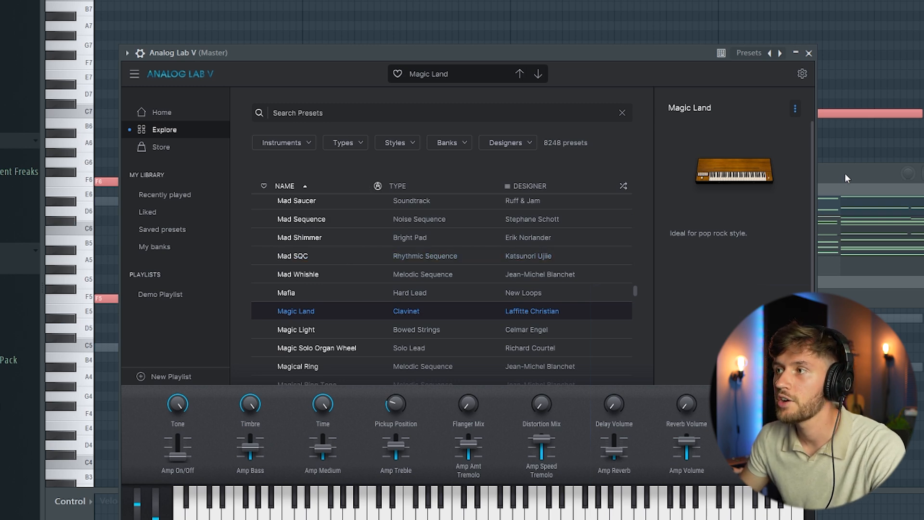
- Show the Analog Lab V piano roll with its notes deselected and play back the layered melody
{"action": "left_click", "coordinate": [843, 178]}
{"action": "left_click", "coordinate": [595, 205]}
{"action": "left_click", "coordinate": [519, 201]}
{"action": "key", "text": "space"}
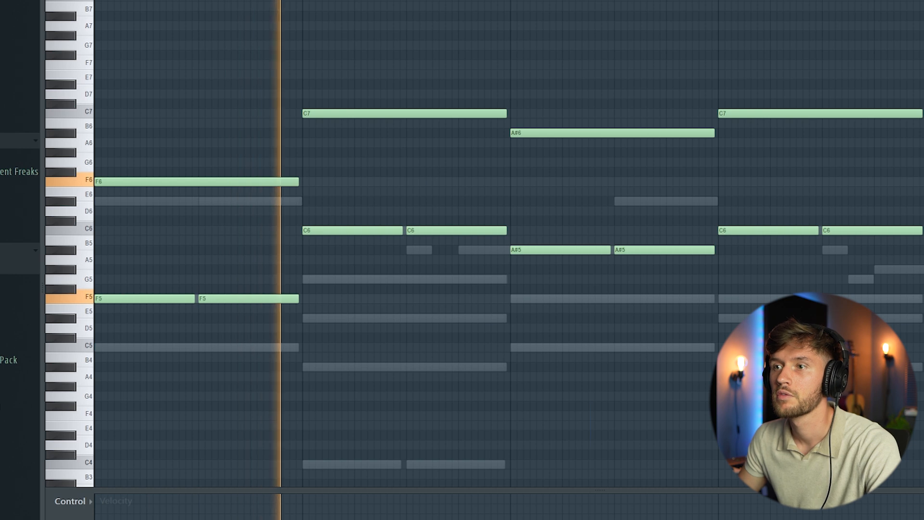
- Insert an Arcade channel and set the key of its Purity preset to C minor
{"action": "key", "text": "F6"}
{"action": "left_click_drag", "start_coordinate": [308, 206], "coordinate": [308, 218]}
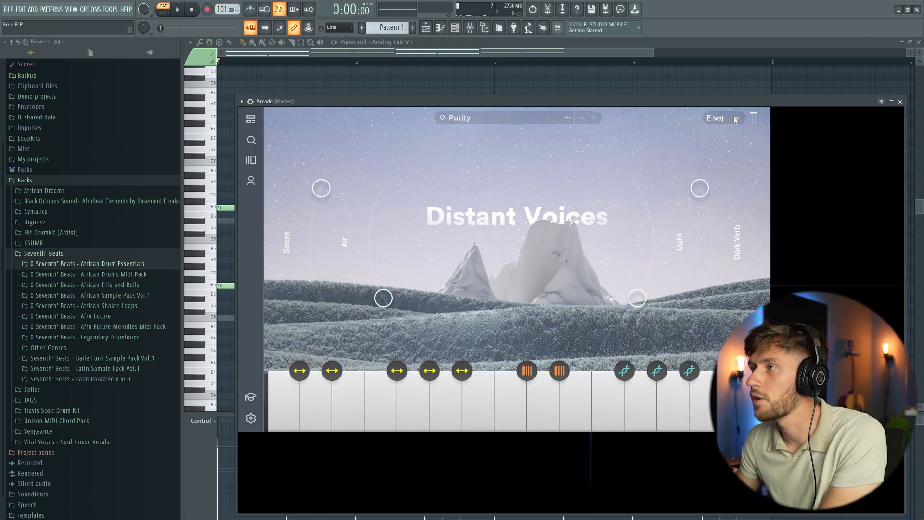
{"action": "left_click", "coordinate": [736, 118]}
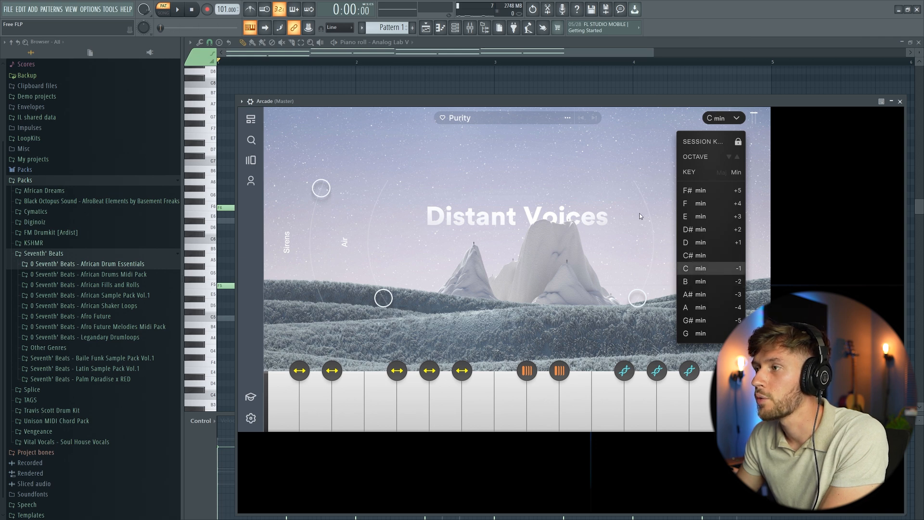
- Open the Arcade channel's piano roll and add a half-bar D5 note at the start of bar one
{"action": "left_click", "coordinate": [455, 28]}
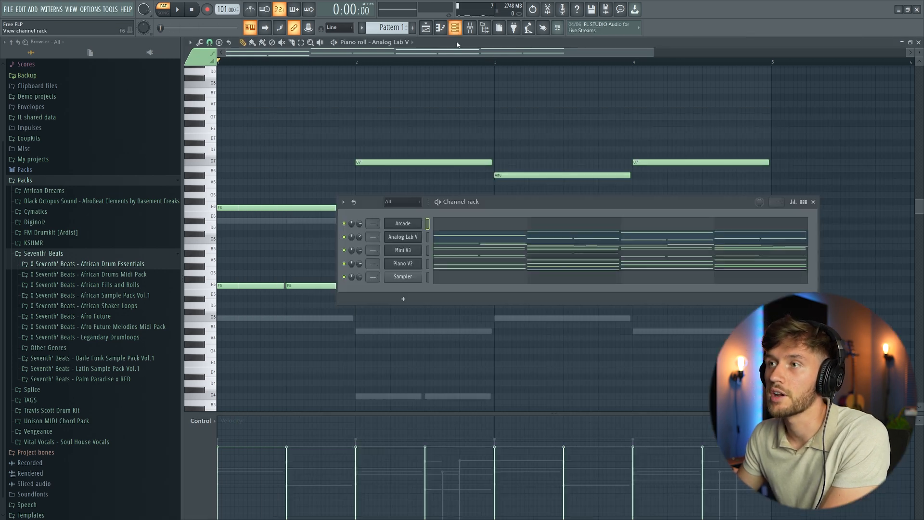
{"action": "left_click", "coordinate": [474, 230]}
{"action": "scroll", "coordinate": [243, 261], "scroll_direction": "down", "scroll_amount": 3}
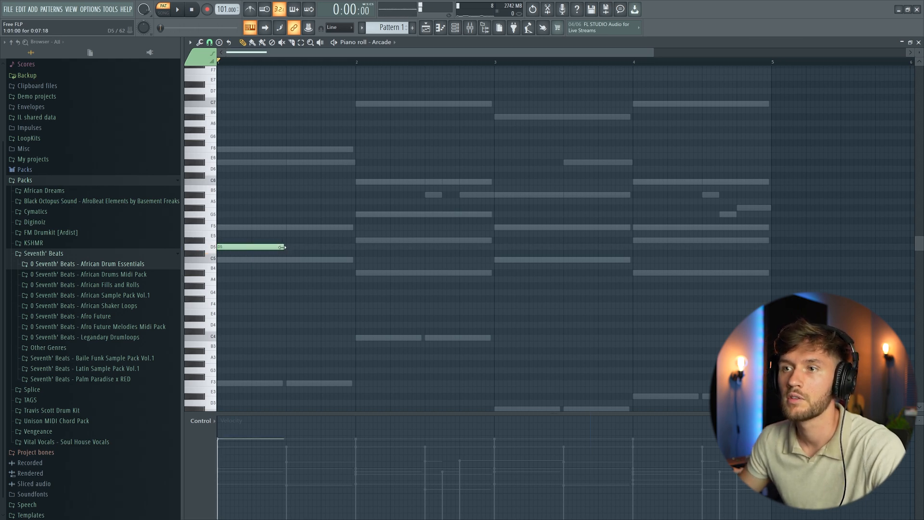
- Lengthen the Arcade note to two bars, move it down to C5 and repeat it over bars three and four
{"action": "left_click_drag", "start_coordinate": [362, 249], "coordinate": [354, 249]}
{"action": "key", "text": "space"}
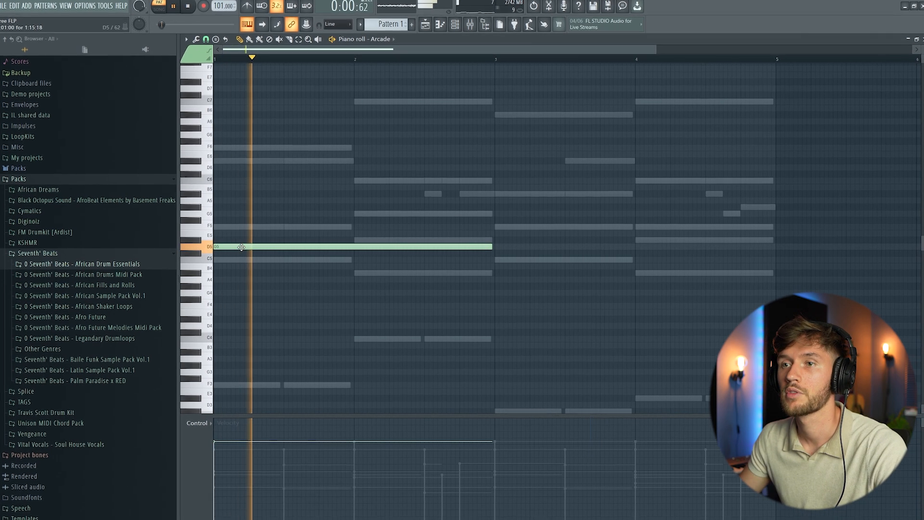
{"action": "key", "text": "space"}
{"action": "left_click_drag", "start_coordinate": [244, 247], "coordinate": [245, 261]}
{"action": "key", "text": "space"}
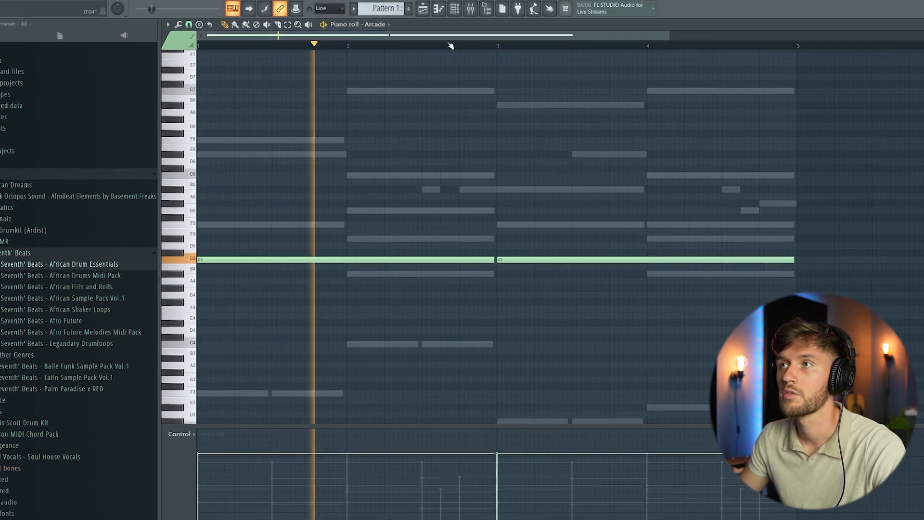
{"action": "key", "text": "F6"}
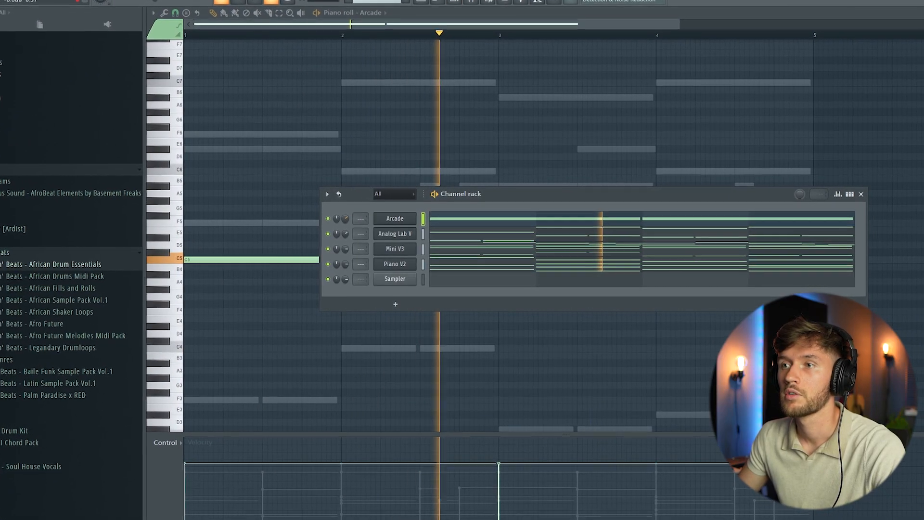
{"action": "key", "text": "space"}
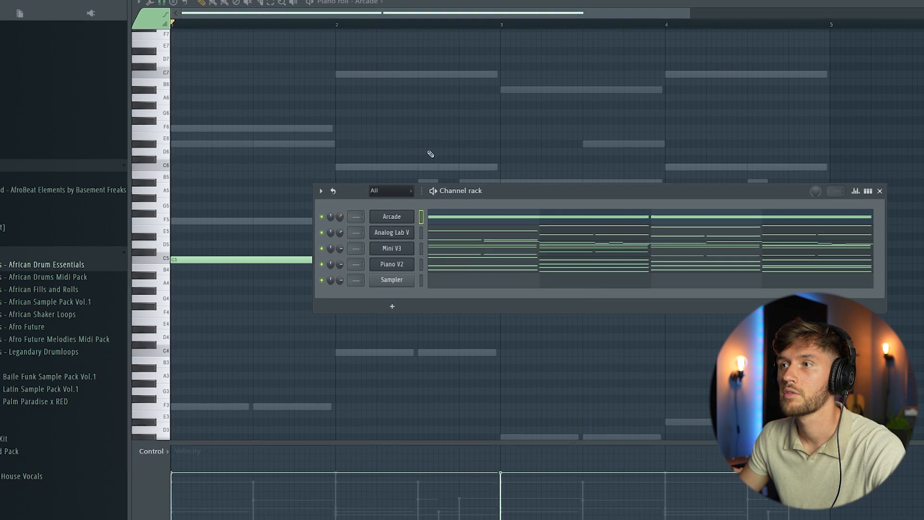
- Delete the second C5 note and extend the first one across all four bars during playback
{"action": "key", "text": "F6"}
{"action": "key", "text": "space"}
{"action": "right_click", "coordinate": [515, 261]}
{"action": "left_click_drag", "start_coordinate": [498, 261], "coordinate": [828, 262]}
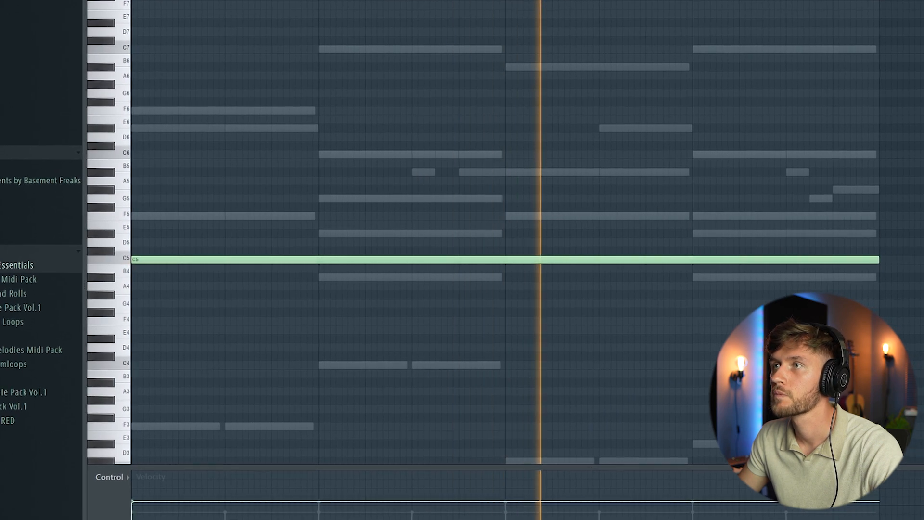
{"action": "key", "text": "F6"}
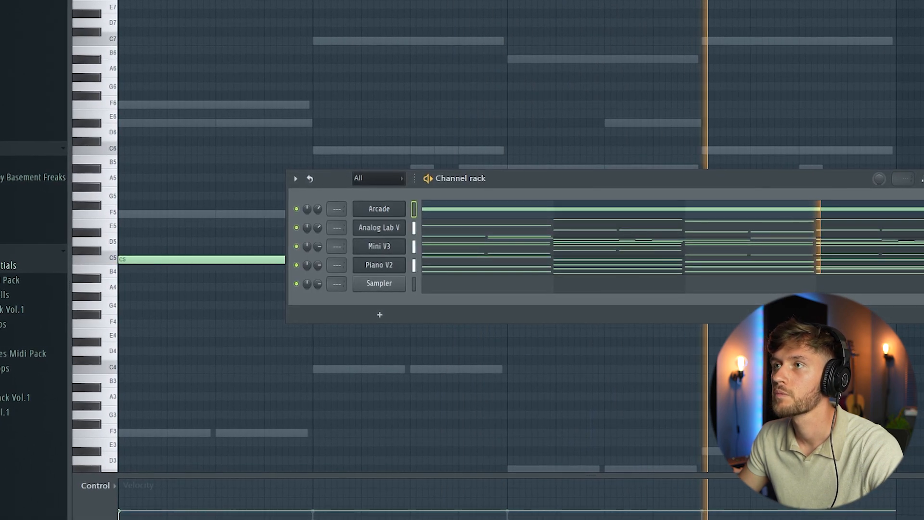
{"action": "key", "text": "F6"}
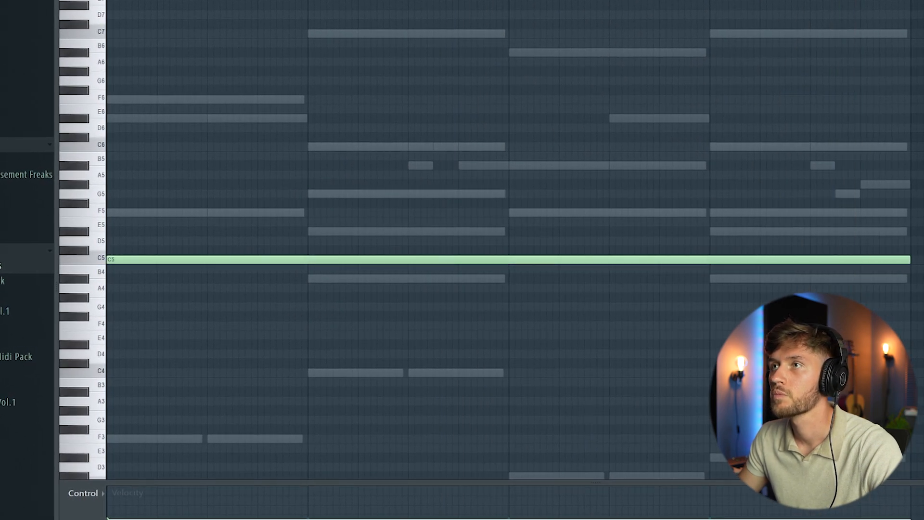
- Copy the upper melody notes from Mini V3 into an Omnisphere channel with the Pad - Align patch and play the pattern
{"action": "left_click_drag", "start_coordinate": [326, 133], "coordinate": [667, 239]}
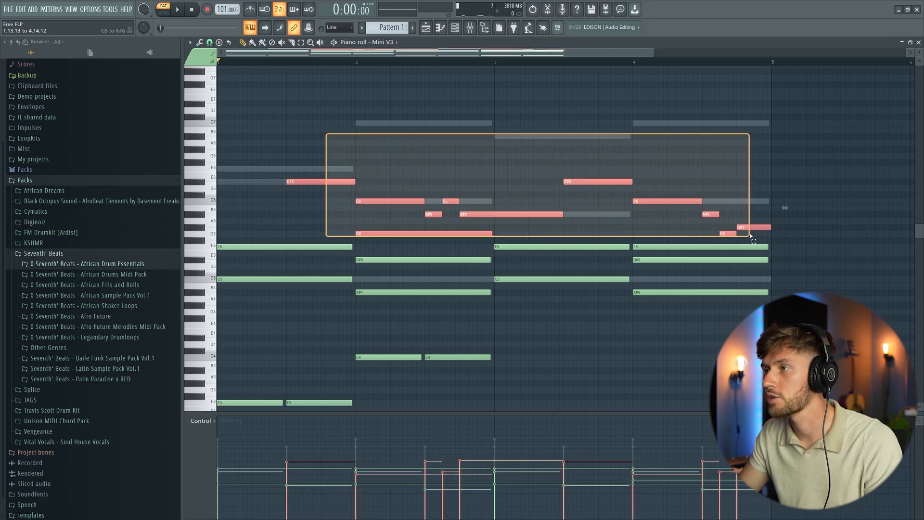
{"action": "left_click_drag", "start_coordinate": [751, 236], "coordinate": [752, 238]}
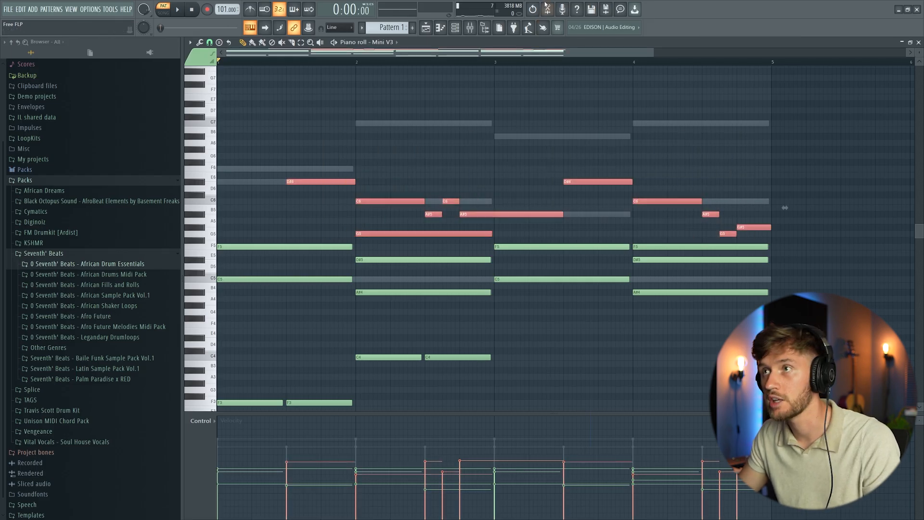
{"action": "left_click", "coordinate": [456, 28]}
{"action": "left_click", "coordinate": [443, 223]}
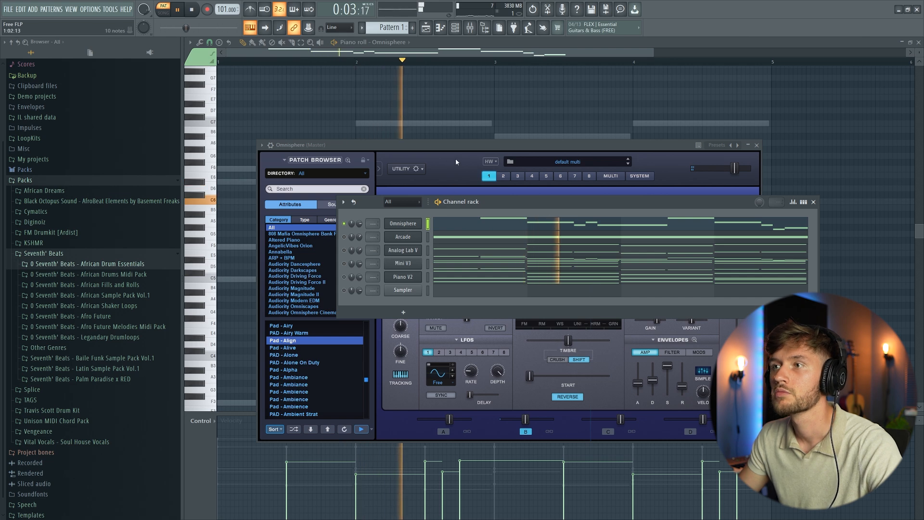
{"action": "left_click_drag", "start_coordinate": [451, 109], "coordinate": [452, 122]}
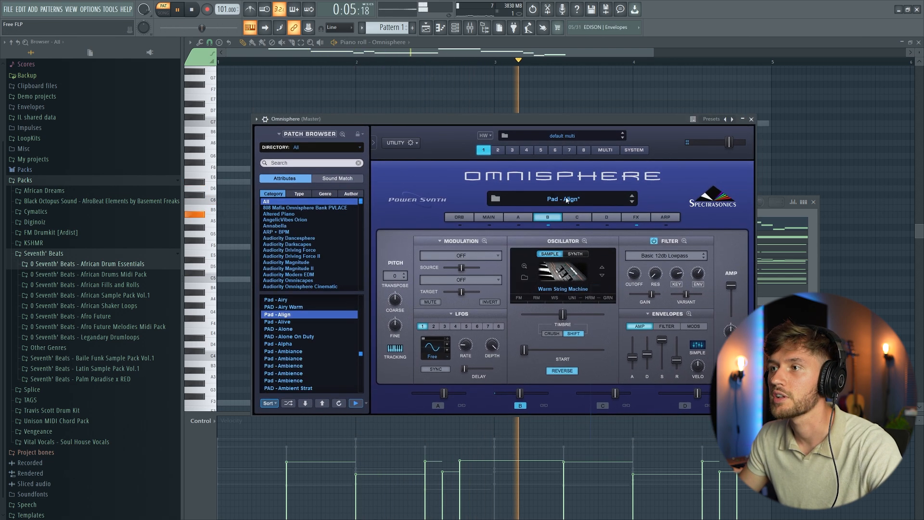
{"action": "left_click", "coordinate": [763, 284]}
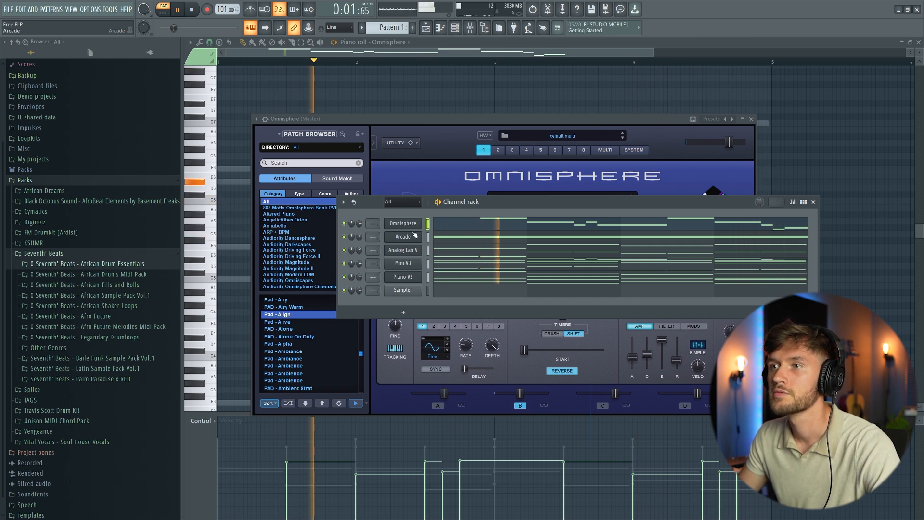
- Insert an Ample Guitar SH channel and adjust its channel volume while the pattern plays
{"action": "right_click", "coordinate": [420, 289]}
{"action": "mouse_move", "coordinate": [438, 355]}
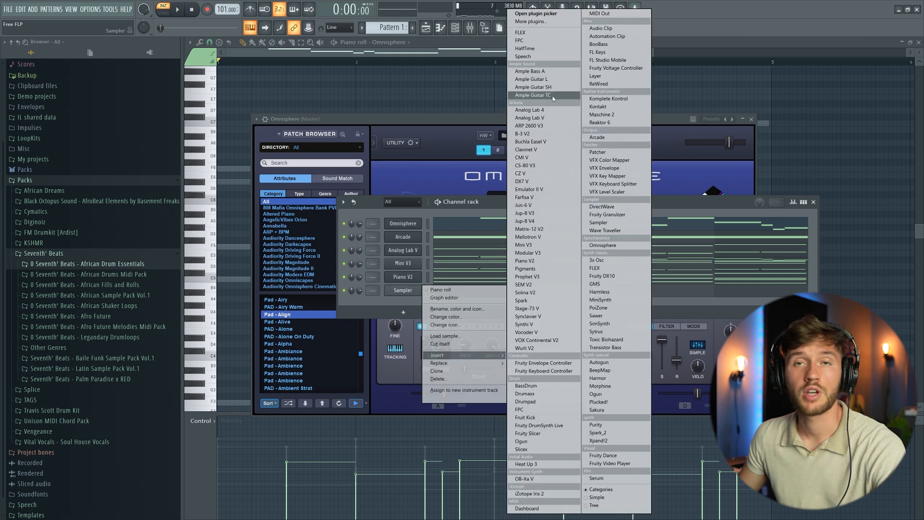
{"action": "left_click", "coordinate": [535, 87]}
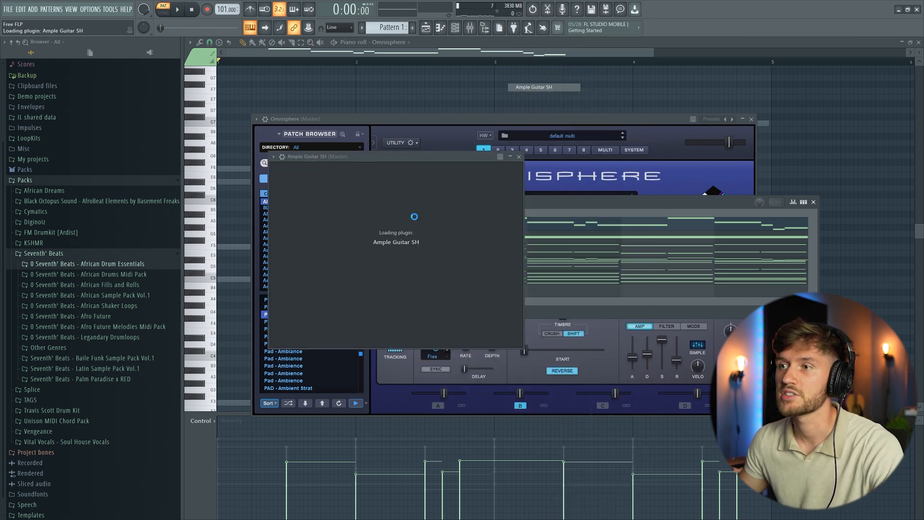
{"action": "left_click_drag", "start_coordinate": [475, 157], "coordinate": [455, 132]}
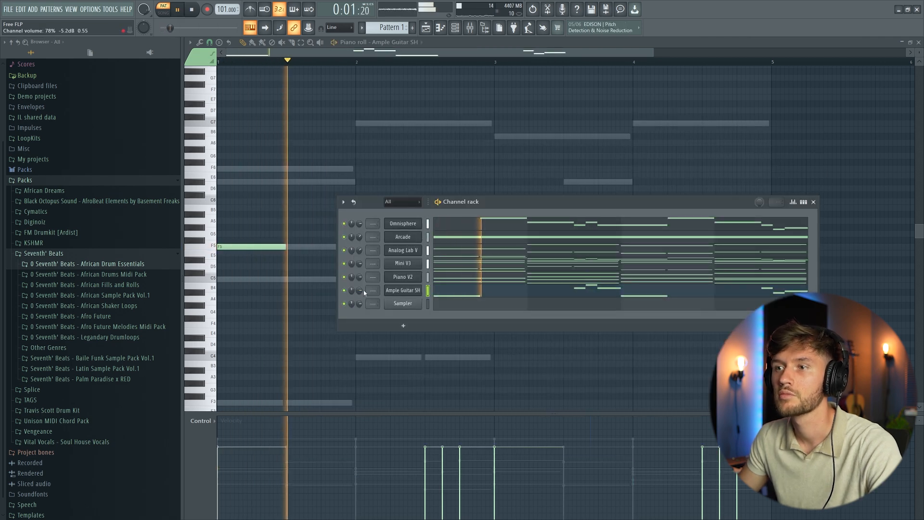
{"action": "left_click_drag", "start_coordinate": [359, 290], "coordinate": [359, 287]}
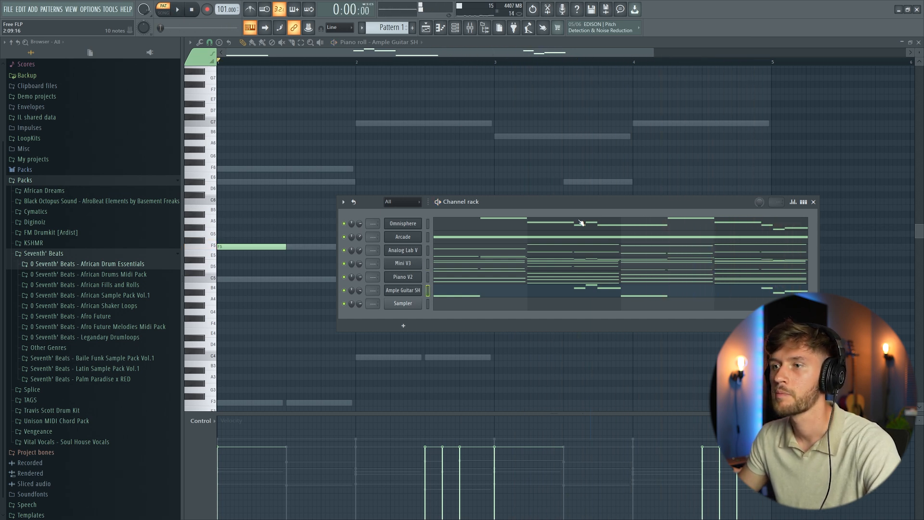
- Insert an Ample Guitar TC channel and open its empty piano roll
{"action": "right_click", "coordinate": [410, 307]}
{"action": "mouse_move", "coordinate": [452, 368]}
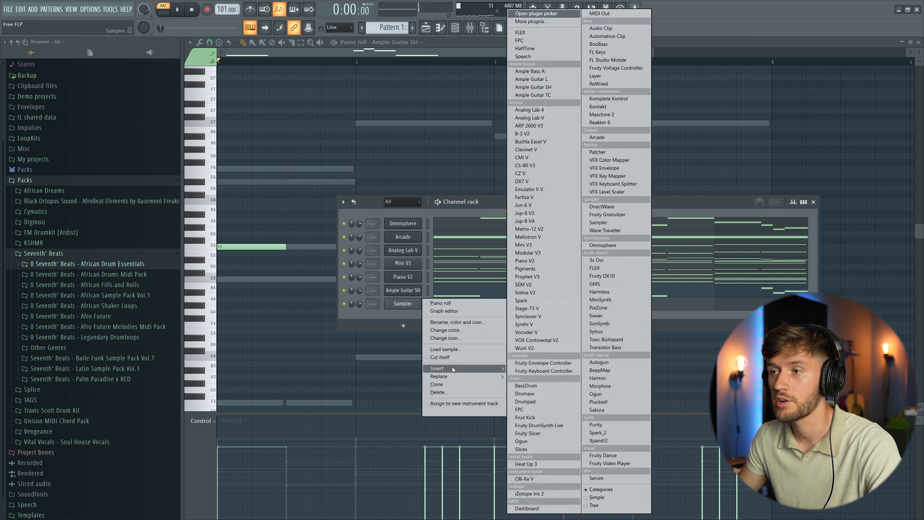
{"action": "left_click", "coordinate": [534, 95]}
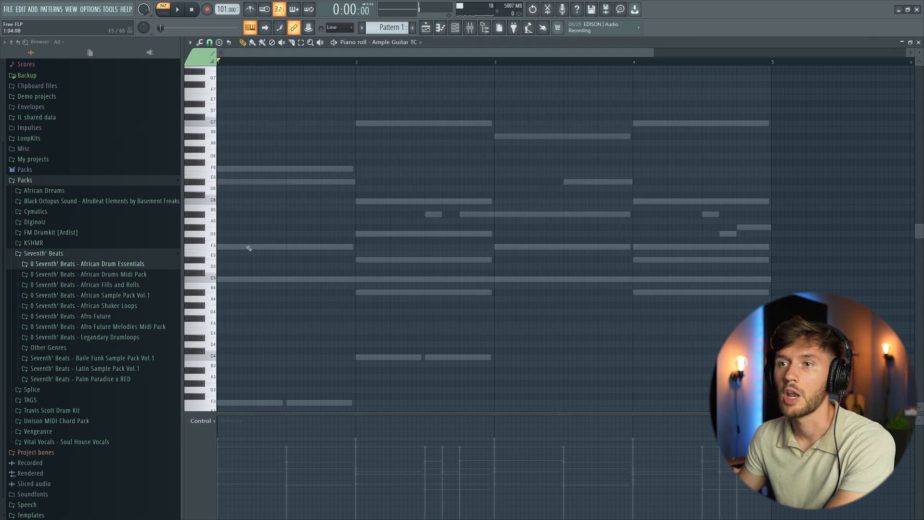
- Add short Ample Guitar TC notes on F5, F5, D#5 and F5 in the first half of bar one and play them
{"action": "left_click", "coordinate": [243, 247]}
{"action": "key", "text": "ctrl+z"}
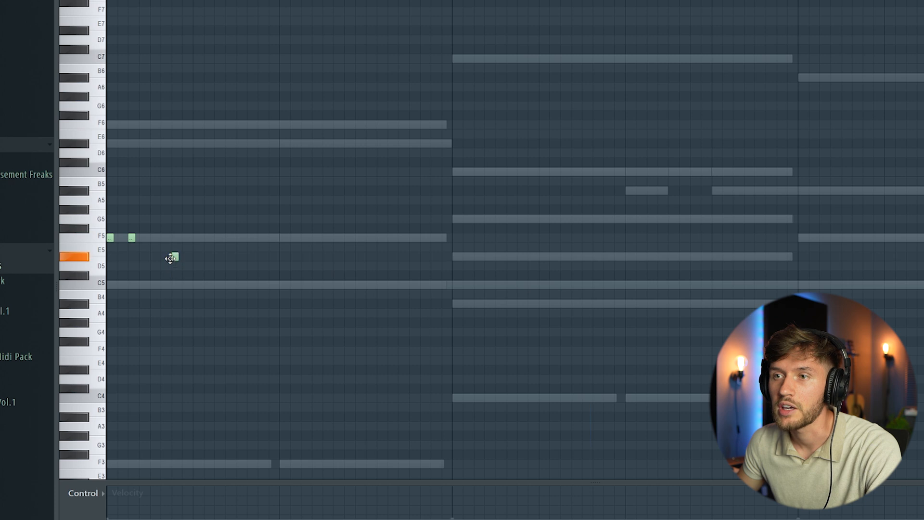
{"action": "key", "text": "space"}
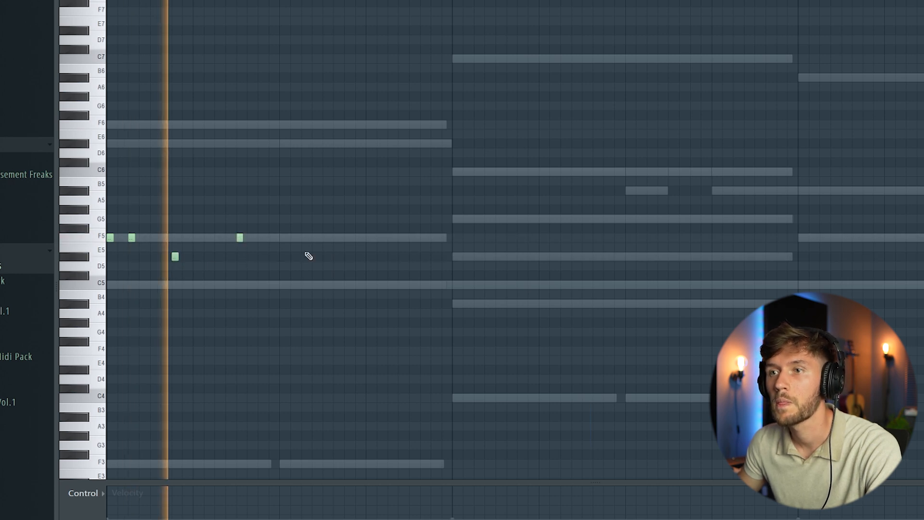
{"action": "key", "text": "space"}
- Duplicate the four-note pattern into the second half of bar one and copy the full bar to bar two, starting on C6
{"action": "left_click_drag", "start_coordinate": [85, 192], "coordinate": [102, 358]}
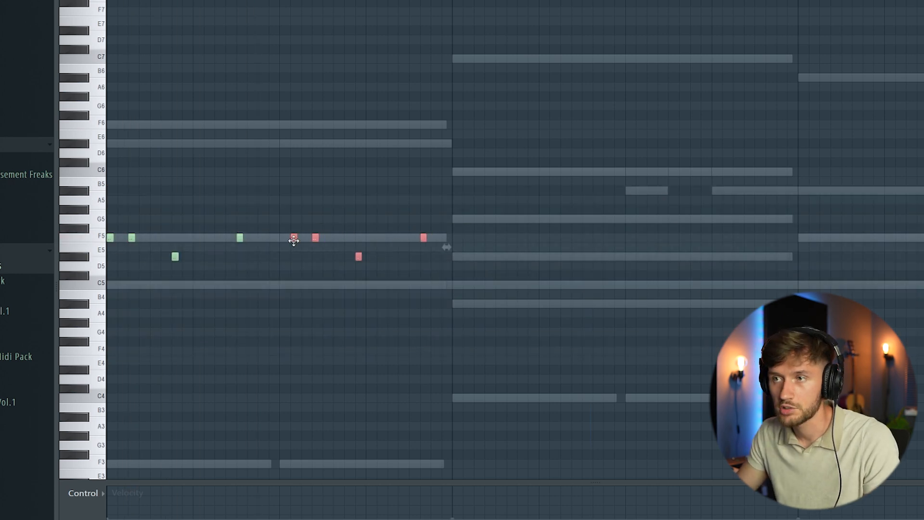
{"action": "key", "text": "space"}
{"action": "left_click_drag", "start_coordinate": [87, 189], "coordinate": [157, 380]}
{"action": "left_click_drag", "start_coordinate": [129, 237], "coordinate": [461, 170]}
{"action": "key", "text": "space"}
{"action": "key", "text": "space"}
- Copy the one-bar pattern to bar three with its main notes on A#5 and its two lower notes on F5
{"action": "left_click", "coordinate": [532, 105]}
{"action": "right_click", "coordinate": [531, 107]}
{"action": "left_click_drag", "start_coordinate": [481, 1], "coordinate": [534, 1]}
{"action": "mouse_move", "coordinate": [433, 1]}
{"action": "left_mouse_down"}
{"action": "mouse_move", "coordinate": [590, 1]}
{"action": "mouse_move", "coordinate": [433, 1]}
{"action": "left_mouse_up"}
{"action": "key", "text": "ctrl+v"}
{"action": "key", "text": "space"}
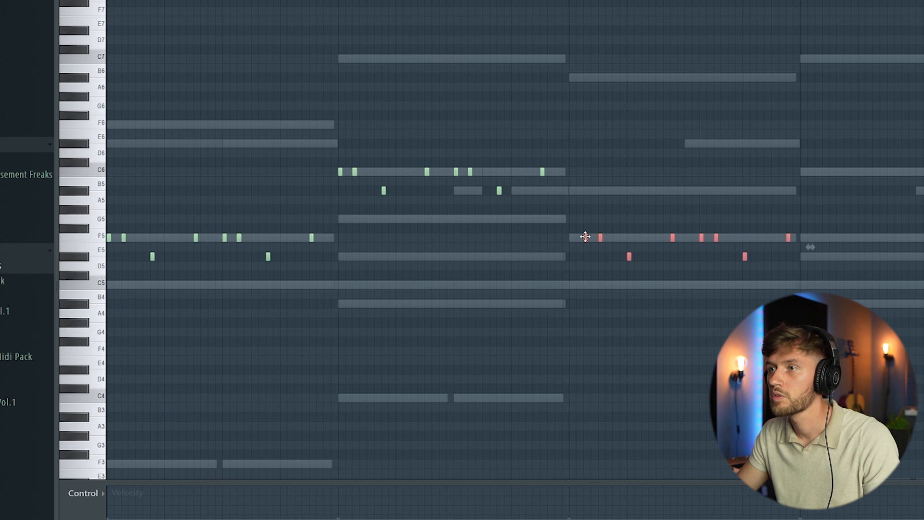
{"action": "left_click_drag", "start_coordinate": [568, 237], "coordinate": [572, 185]}
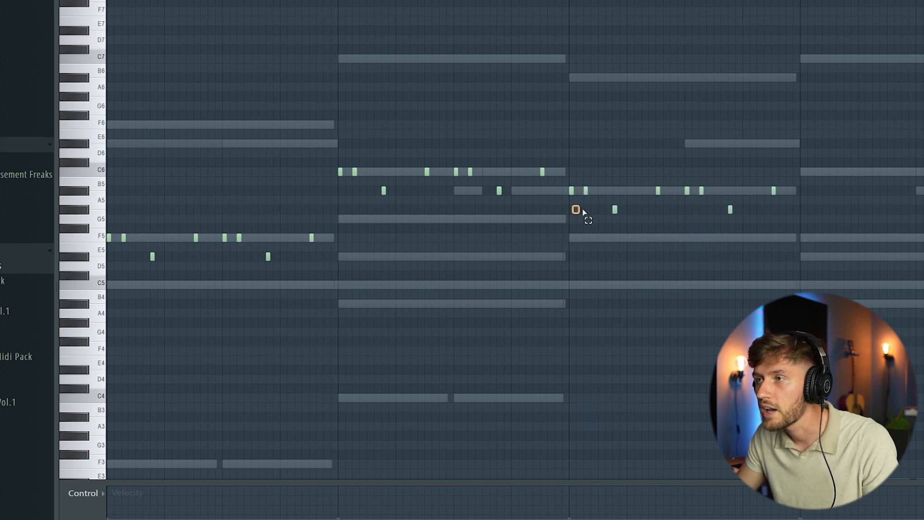
{"action": "key", "text": "space"}
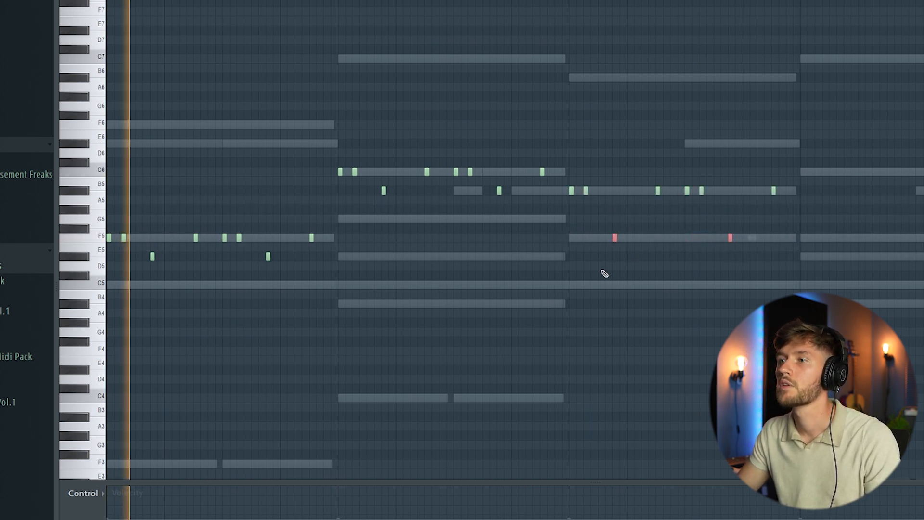
- Copy the one-bar pattern to bar four on D#5 and move its two lower notes up to F5
{"action": "key", "text": "F6"}
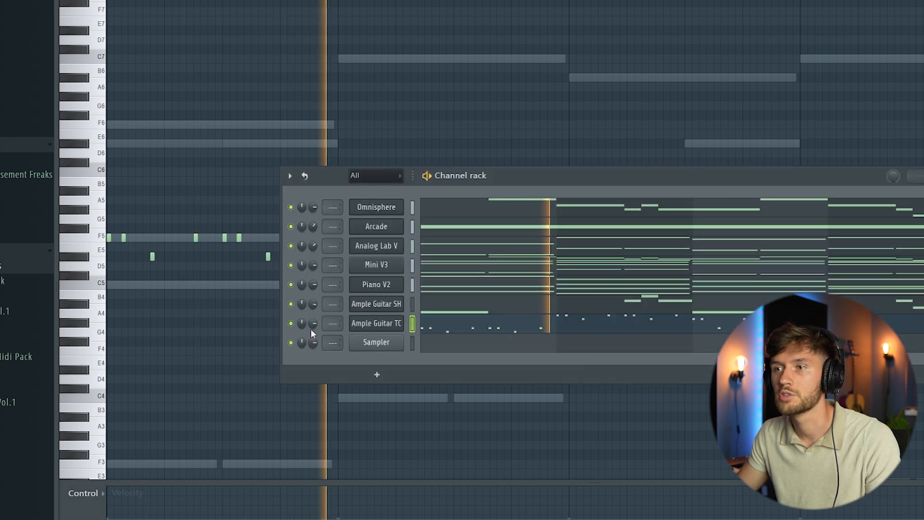
{"action": "key", "text": "F6"}
{"action": "right_click", "coordinate": [716, 68]}
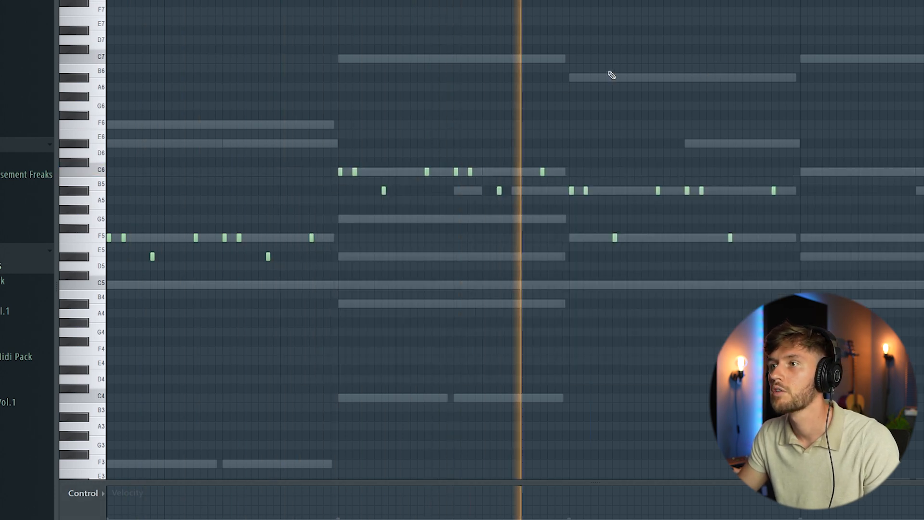
{"action": "left_click_drag", "start_coordinate": [165, 226], "coordinate": [803, 253]}
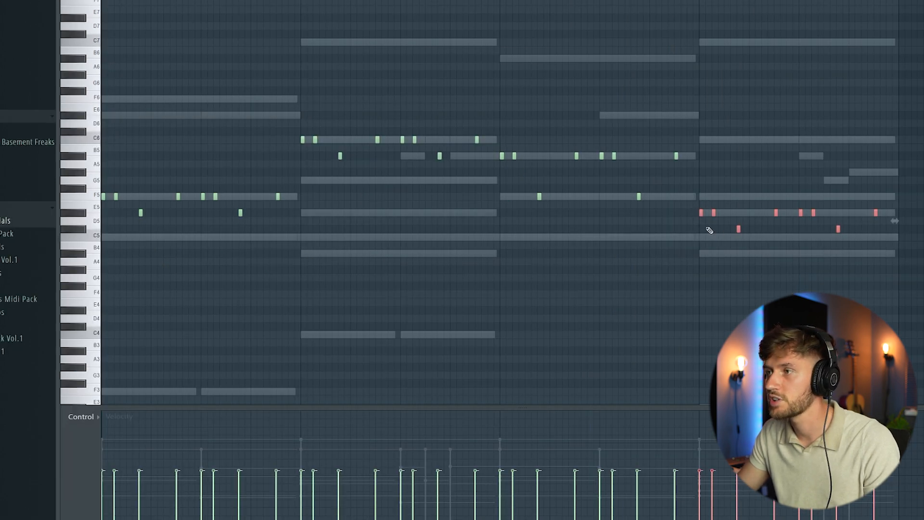
{"action": "left_click_drag", "start_coordinate": [743, 192], "coordinate": [740, 192]}
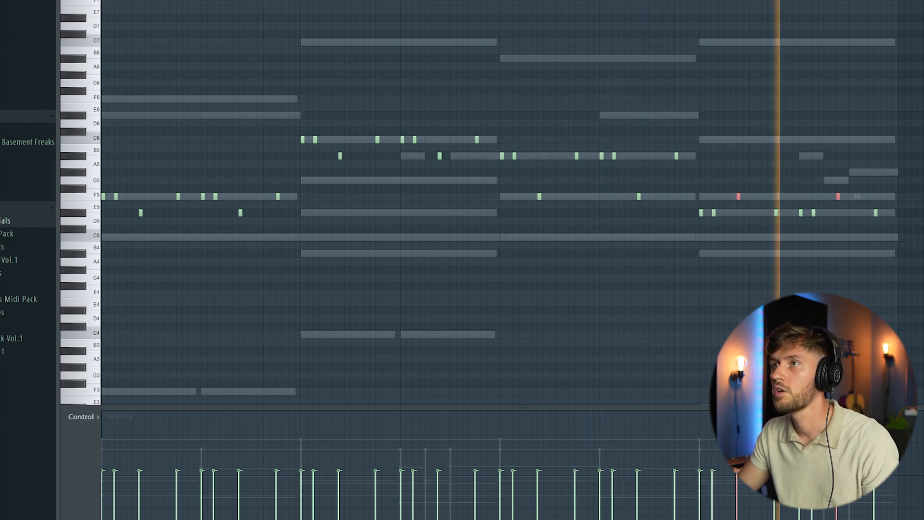
- Play the Ample Guitar TC part with only Piano V2 alongside it, and turn all channels back on
{"action": "key", "text": "F6"}
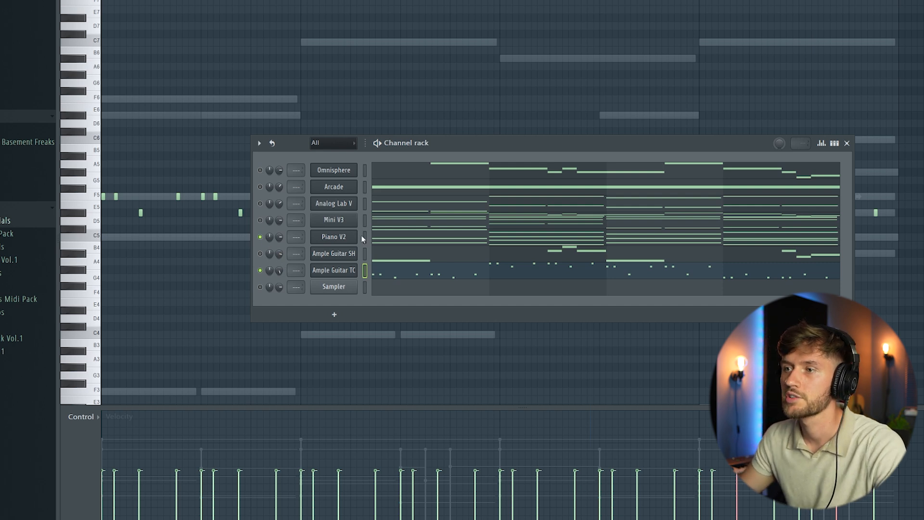
{"action": "left_click", "coordinate": [418, 272]}
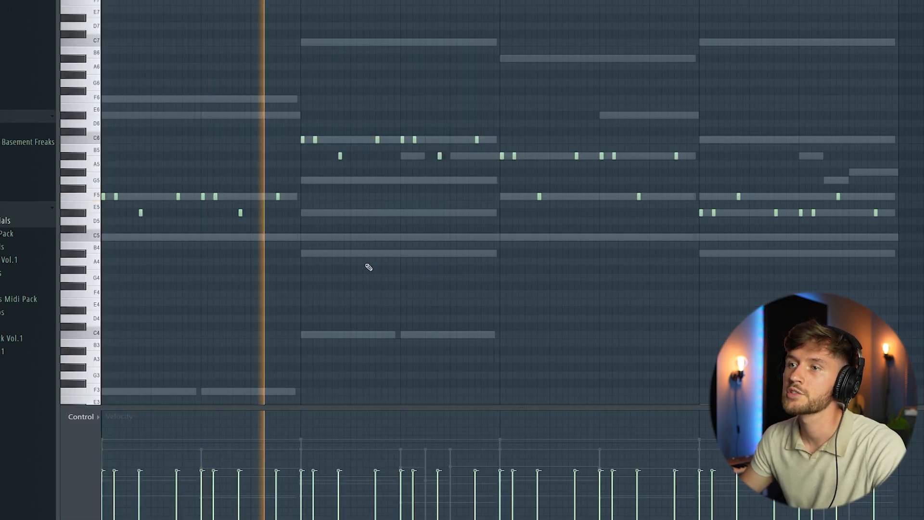
{"action": "scroll", "coordinate": [368, 268], "scroll_direction": "up", "scroll_amount": 2}
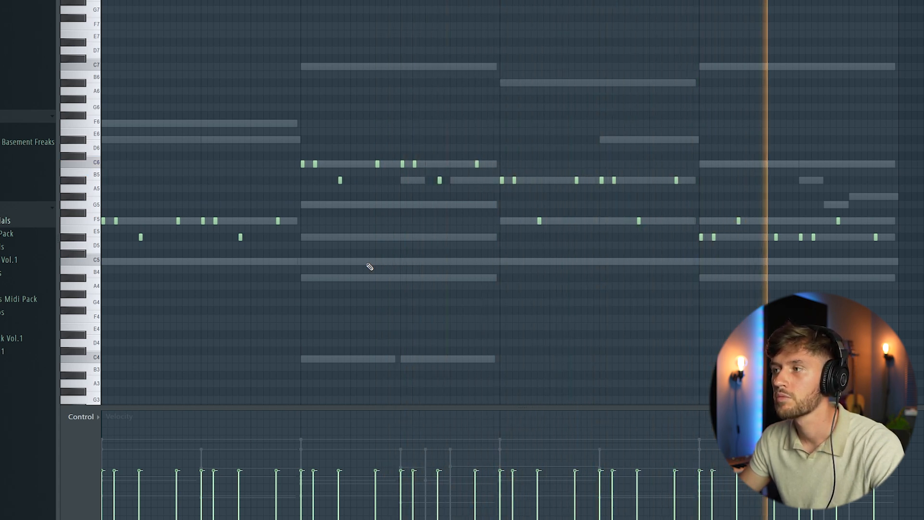
{"action": "key", "text": "space"}
{"action": "key", "text": "F6"}
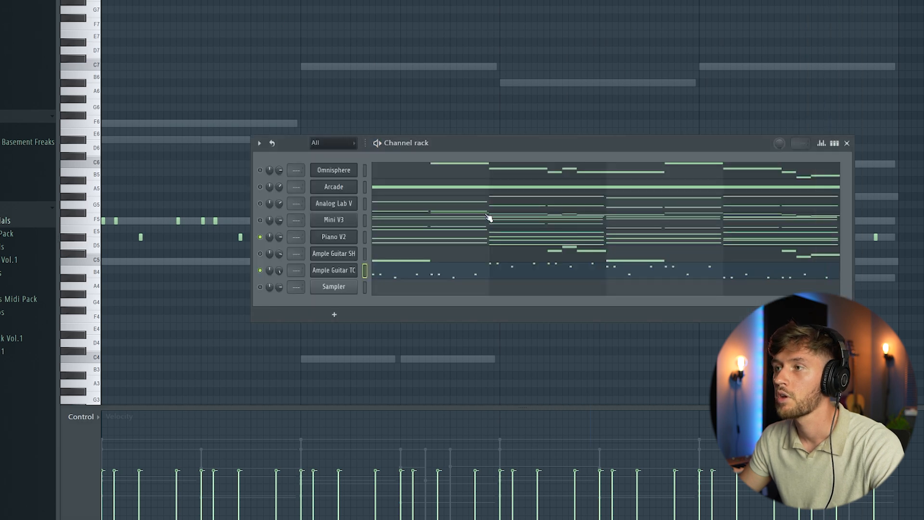
{"action": "left_click", "coordinate": [261, 270]}
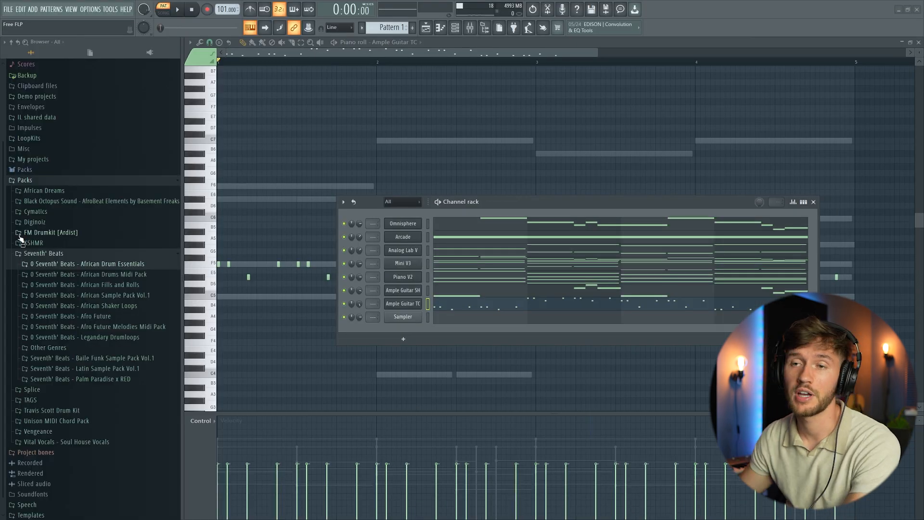
- Load the SB_Kick_ (Armed) sample from the Afro Future kicks into the empty Sampler channel
{"action": "left_click", "coordinate": [105, 319]}
{"action": "left_click", "coordinate": [107, 332]}
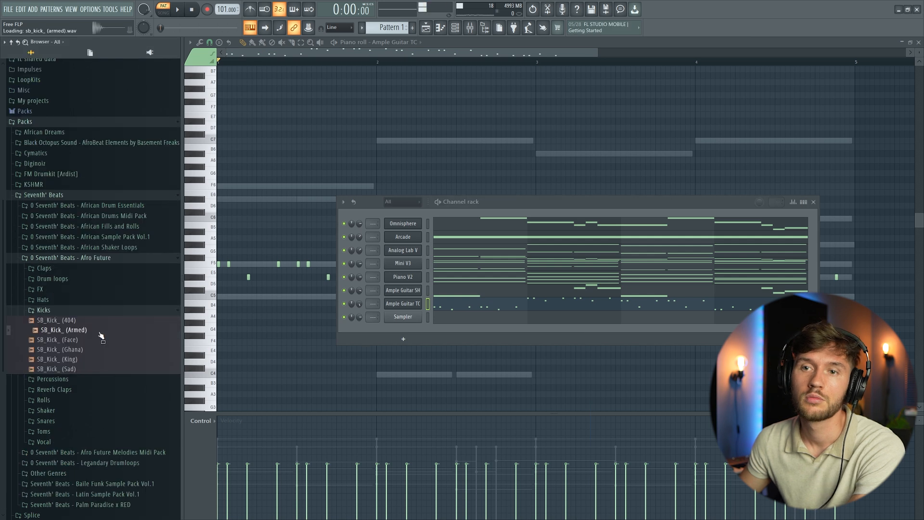
{"action": "left_click_drag", "start_coordinate": [409, 320], "coordinate": [398, 319]}
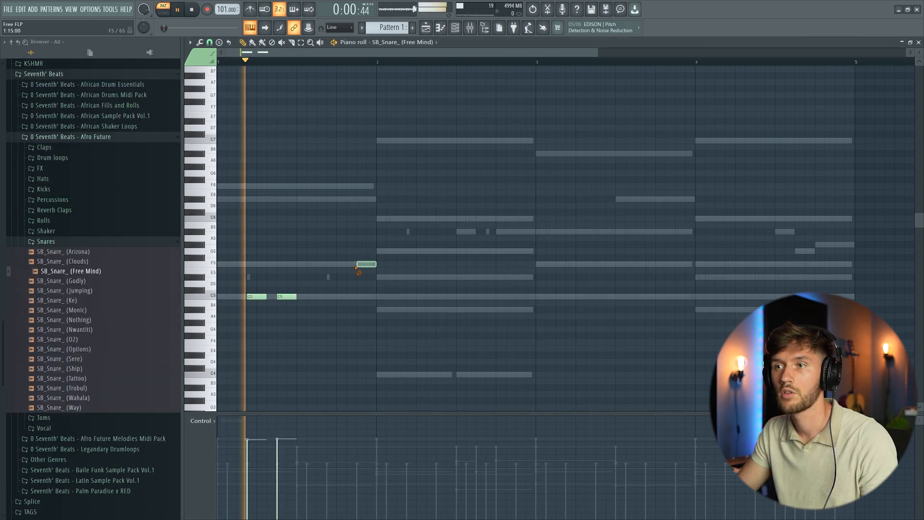
- Copy the two C5 hits of SB_Snare_ (Free Mind) from bar one into bars two, three and four
{"action": "left_click", "coordinate": [261, 296]}
{"action": "left_click", "coordinate": [292, 297]}
{"action": "left_click_drag", "start_coordinate": [261, 298], "coordinate": [415, 296]}
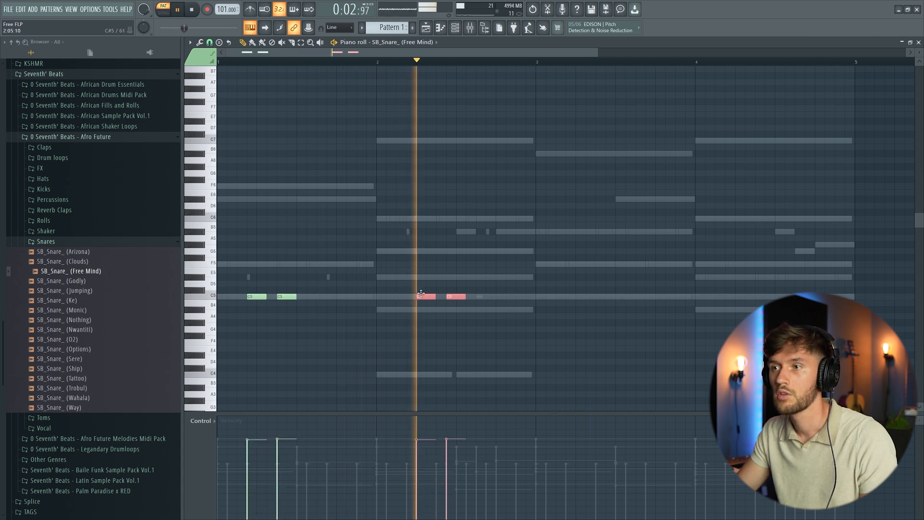
{"action": "key", "text": "ctrl+a"}
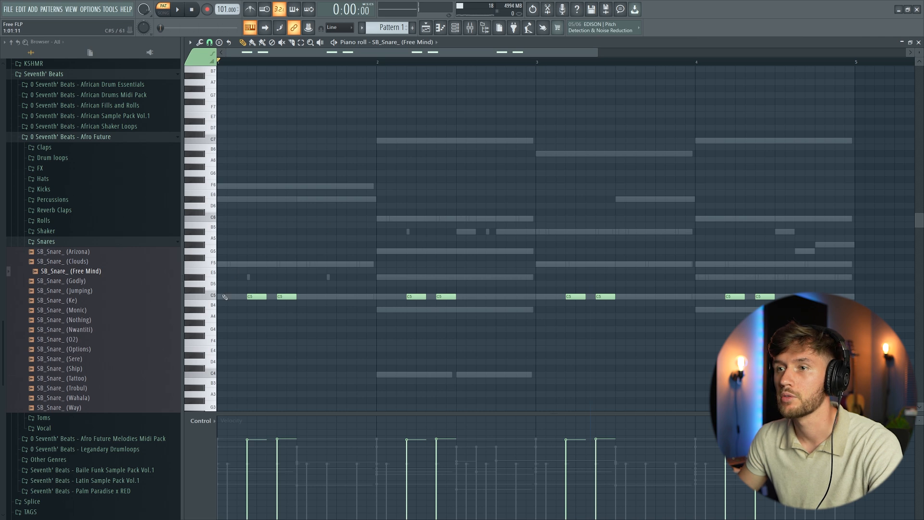
- Add the SB_Snare_ (Nwantiti) sample as a new channel with one late C5 hit in each bar, and play the pattern
{"action": "left_click", "coordinate": [457, 28]}
{"action": "left_click_drag", "start_coordinate": [407, 346], "coordinate": [404, 331]}
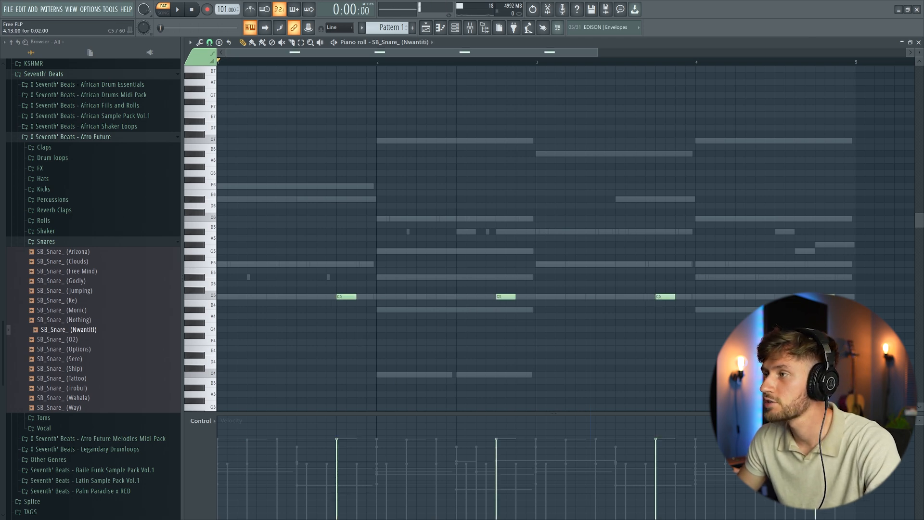
{"action": "key", "text": "space"}
- Add the SB_Snare_ (O2) sample with one C5 hit per bar on the second Free Mind snare hit, and adjust its channel volume
{"action": "key", "text": "F6"}
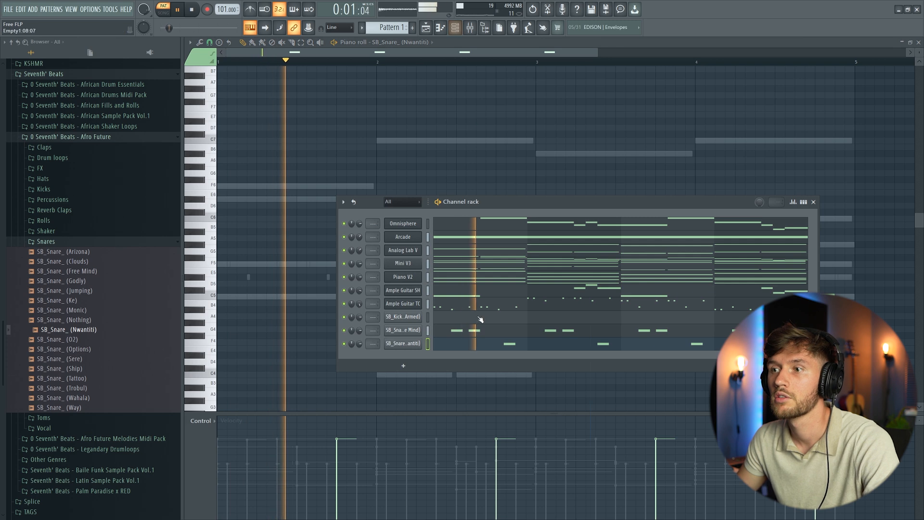
{"action": "left_click_drag", "start_coordinate": [60, 340], "coordinate": [480, 358]}
{"action": "key", "text": "F6"}
{"action": "left_click", "coordinate": [279, 296]}
{"action": "left_click", "coordinate": [439, 297]}
{"action": "left_click", "coordinate": [597, 297]}
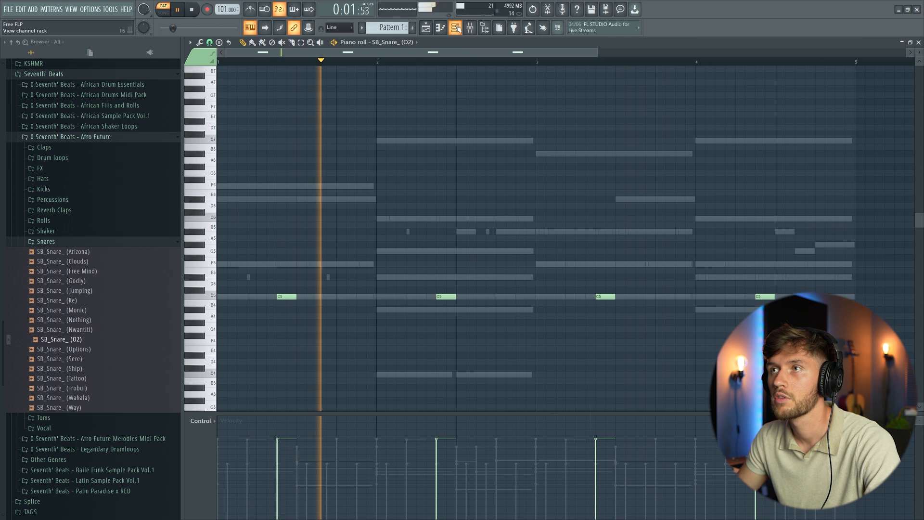
{"action": "key", "text": "F6"}
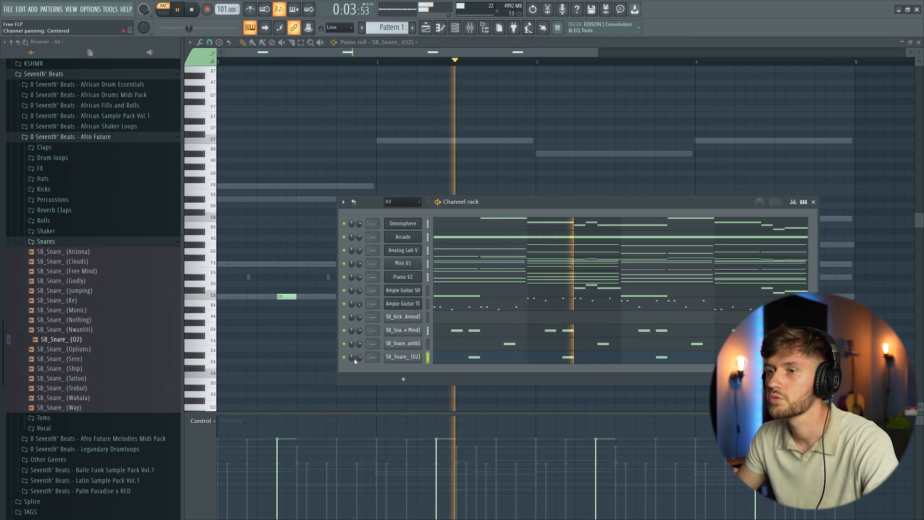
{"action": "left_click_drag", "start_coordinate": [359, 357], "coordinate": [359, 355]}
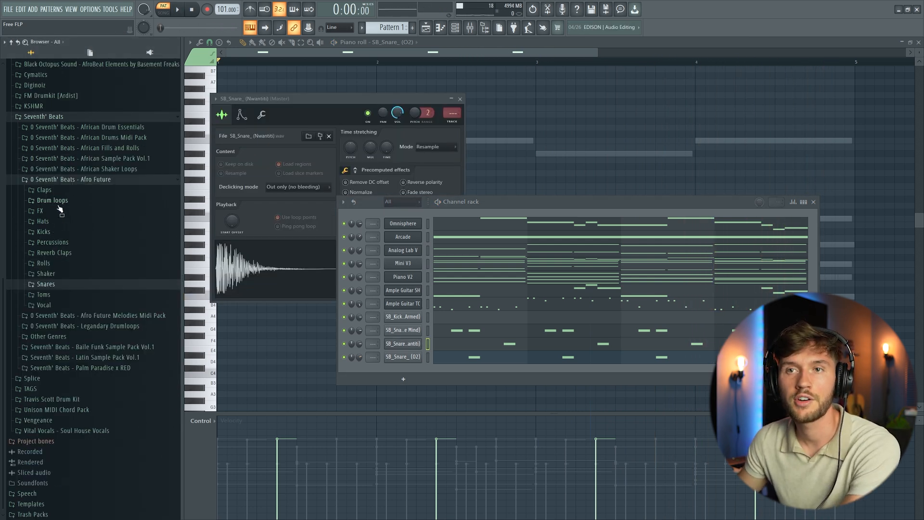
- Add the SB_Clap_ (Fiyah) sample with one late C5 hit in bars two and four, and adjust its channel volume
{"action": "left_click", "coordinate": [57, 190]}
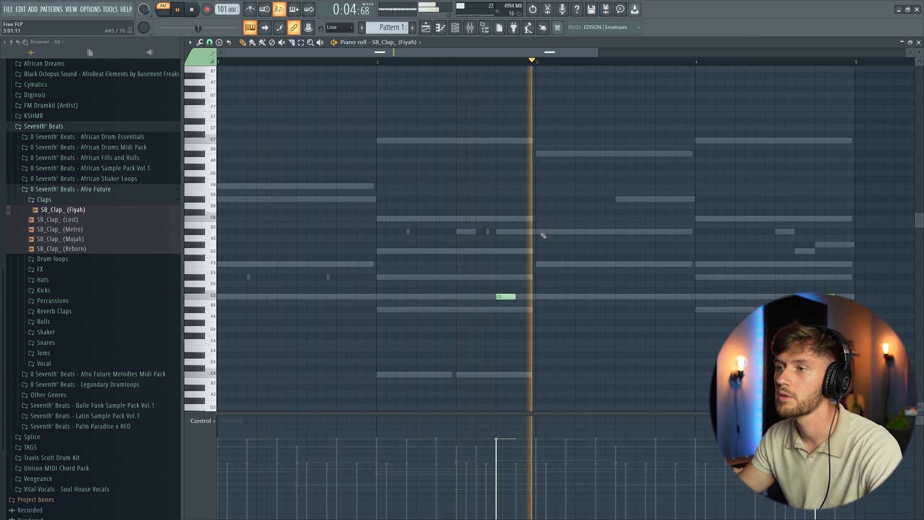
{"action": "key", "text": "F9"}
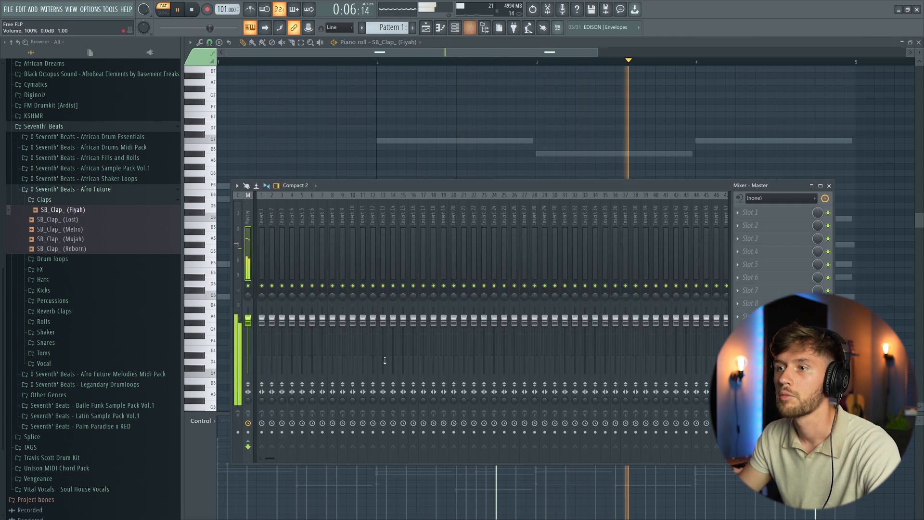
{"action": "left_click", "coordinate": [484, 28]}
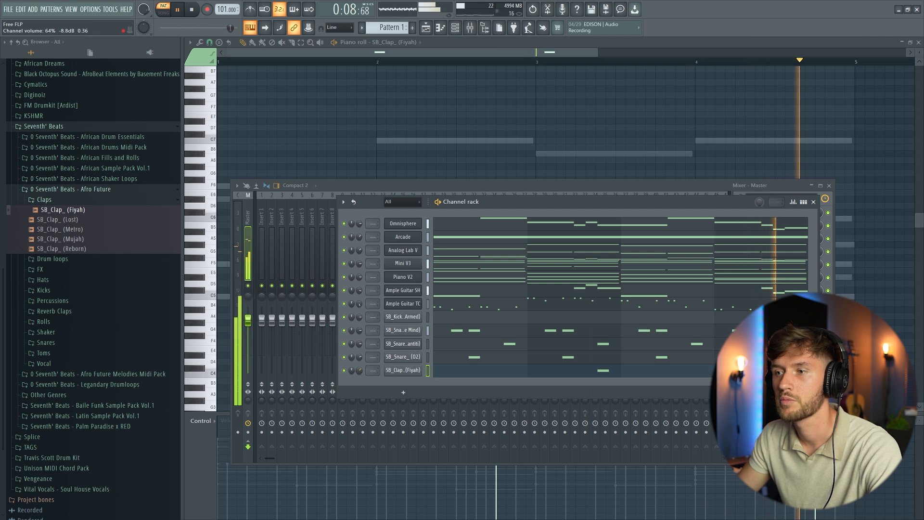
{"action": "left_click_drag", "start_coordinate": [360, 371], "coordinate": [361, 368]}
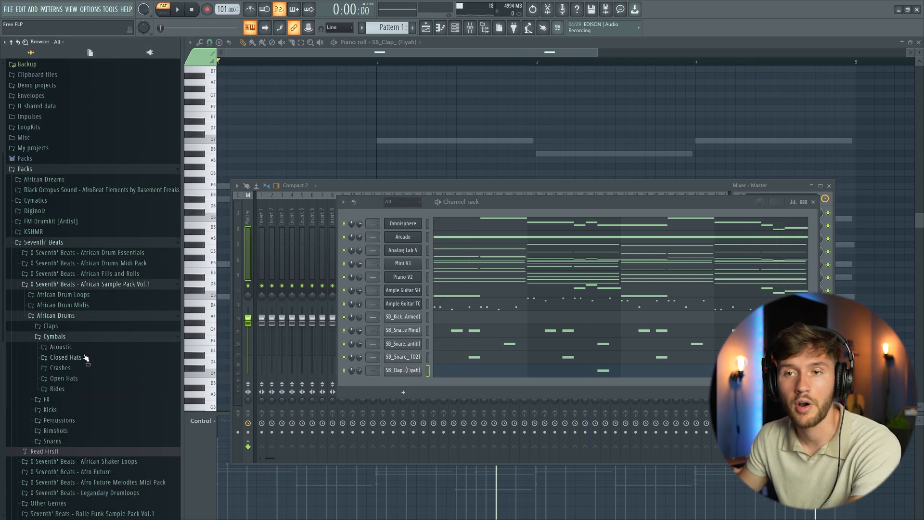
- Add SB - HAT (4) from the Overused closed hats of African Sample Pack Vol.1 and open its piano roll
{"action": "left_click", "coordinate": [85, 358]}
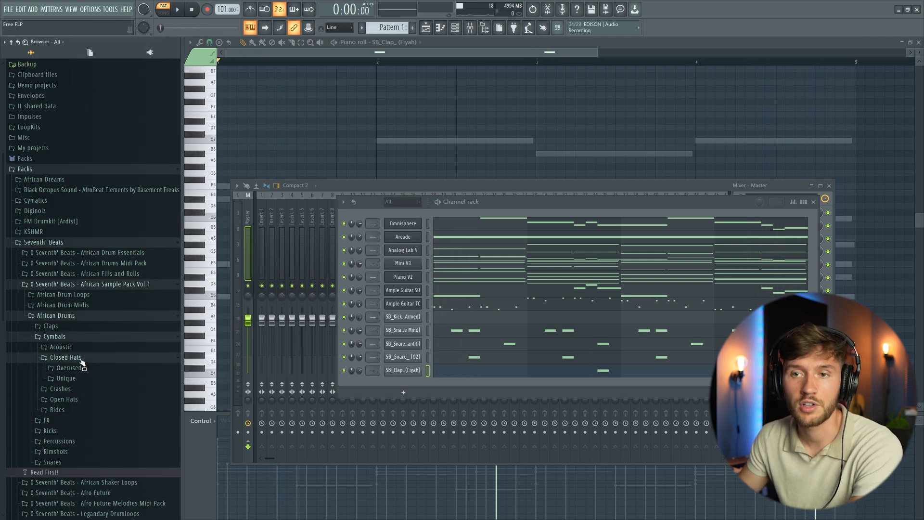
{"action": "left_click", "coordinate": [77, 253]}
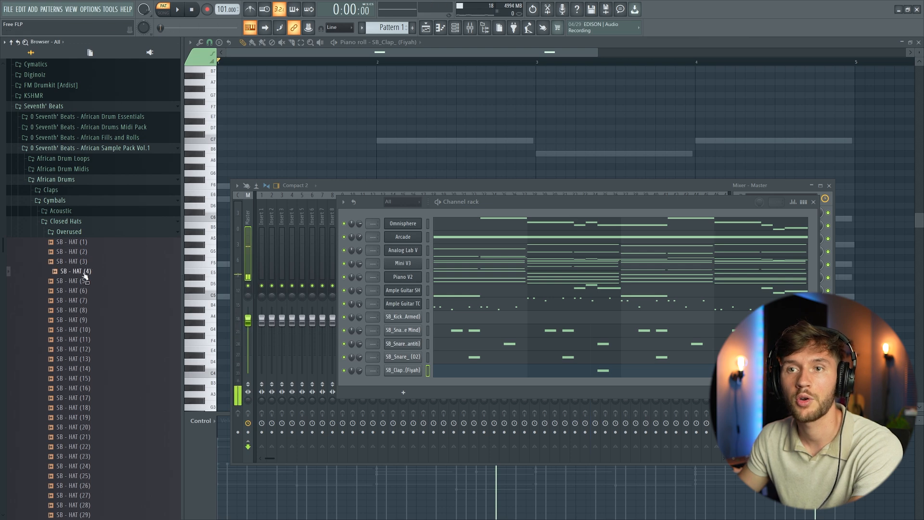
{"action": "left_click_drag", "start_coordinate": [431, 404], "coordinate": [409, 381]}
{"action": "left_click", "coordinate": [458, 384]}
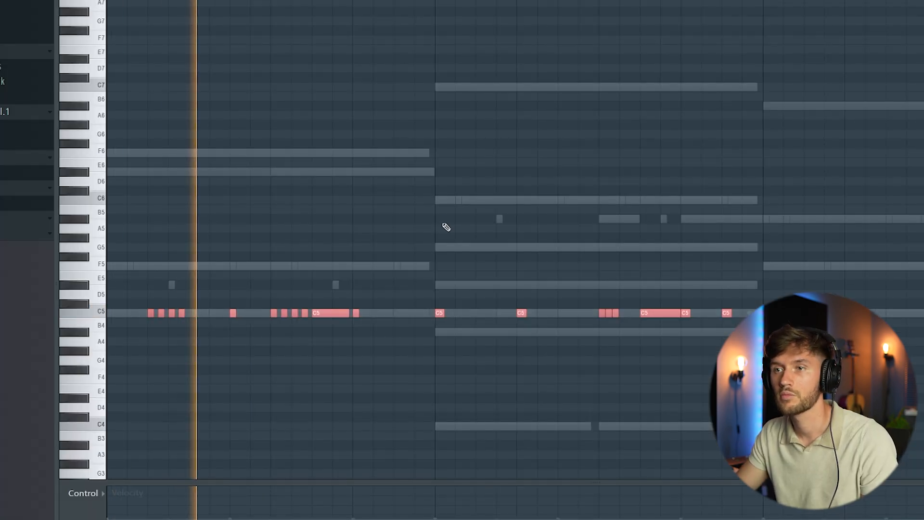
- Transpose the whole two-bar SB - HAT (4) pattern down to A4
{"action": "left_click", "coordinate": [458, 219]}
{"action": "right_click", "coordinate": [461, 220]}
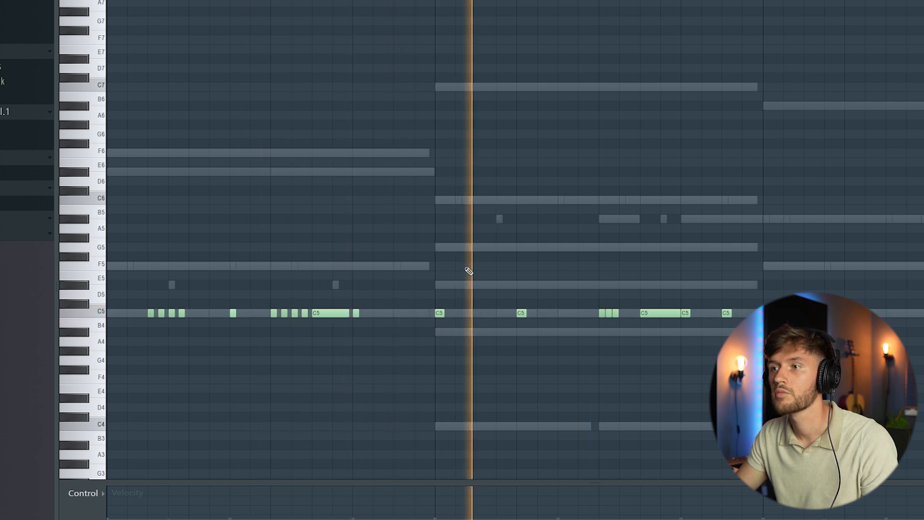
{"action": "left_click", "coordinate": [76, 310]}
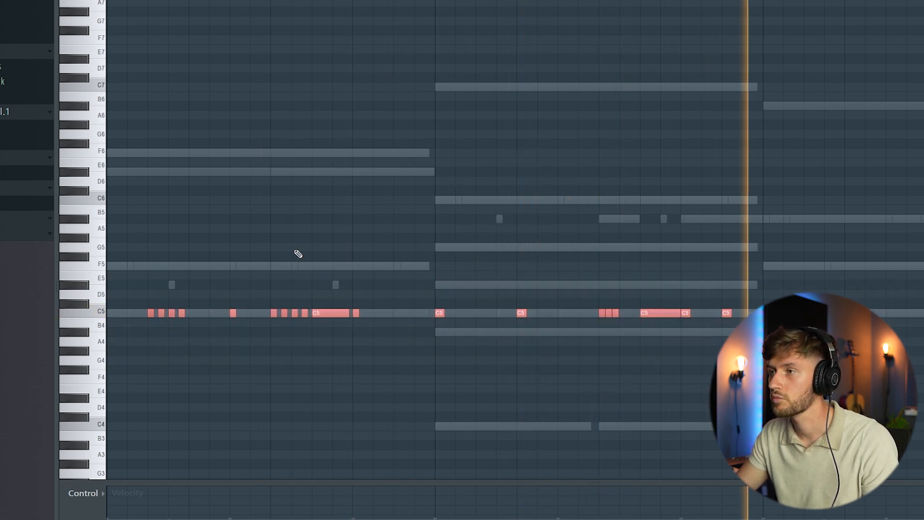
{"action": "left_click_drag", "start_coordinate": [151, 313], "coordinate": [150, 343]}
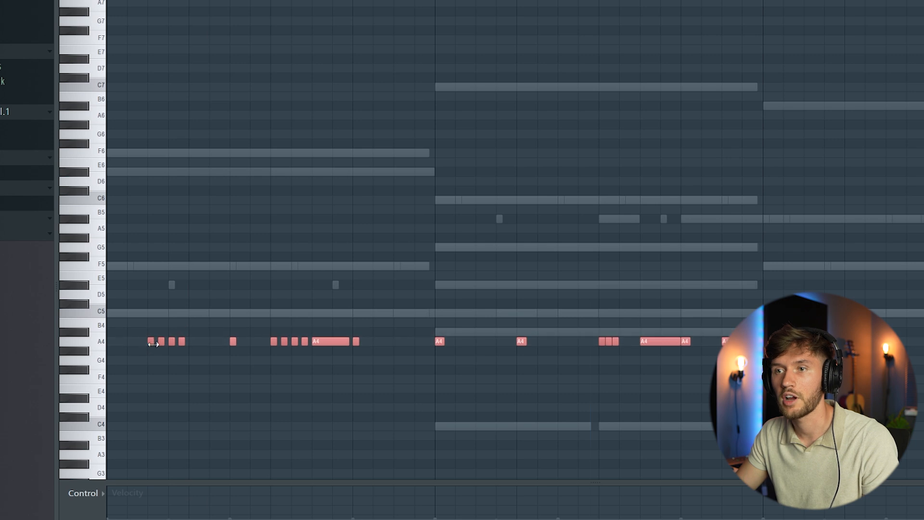
{"action": "left_click", "coordinate": [484, 248]}
{"action": "right_click", "coordinate": [484, 248]}
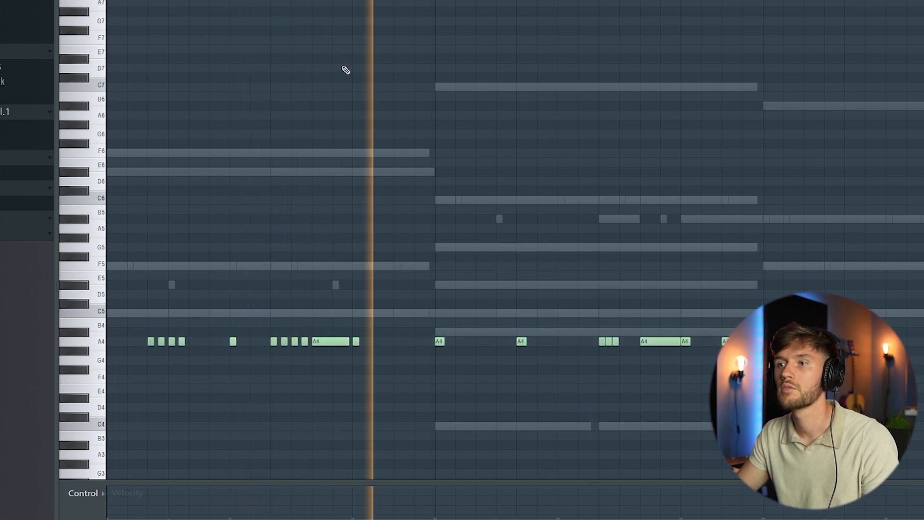
- Copy the two-bar SB - HAT (4) pattern into bars three and four
{"action": "key", "text": "ctrl+a"}
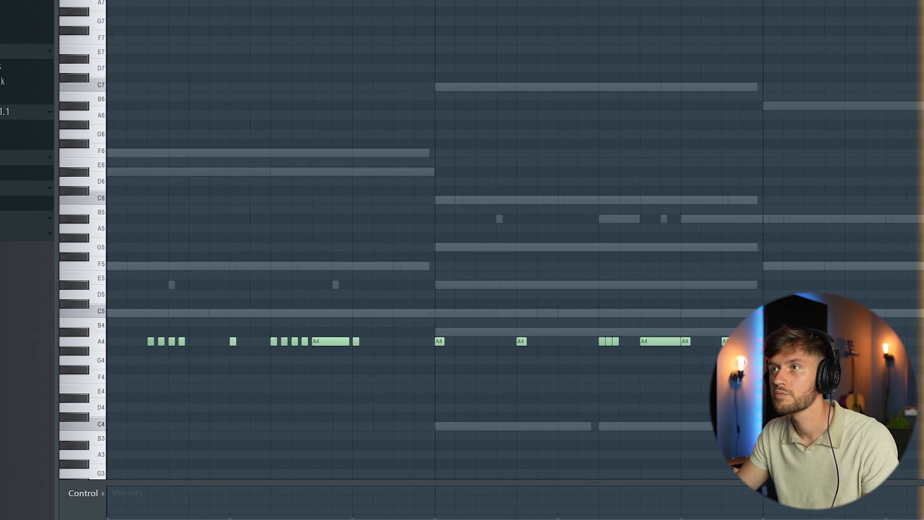
{"action": "scroll", "coordinate": [739, 59], "scroll_direction": "down", "scroll_amount": 1}
{"action": "left_click", "coordinate": [563, 218]}
{"action": "right_click", "coordinate": [554, 219]}
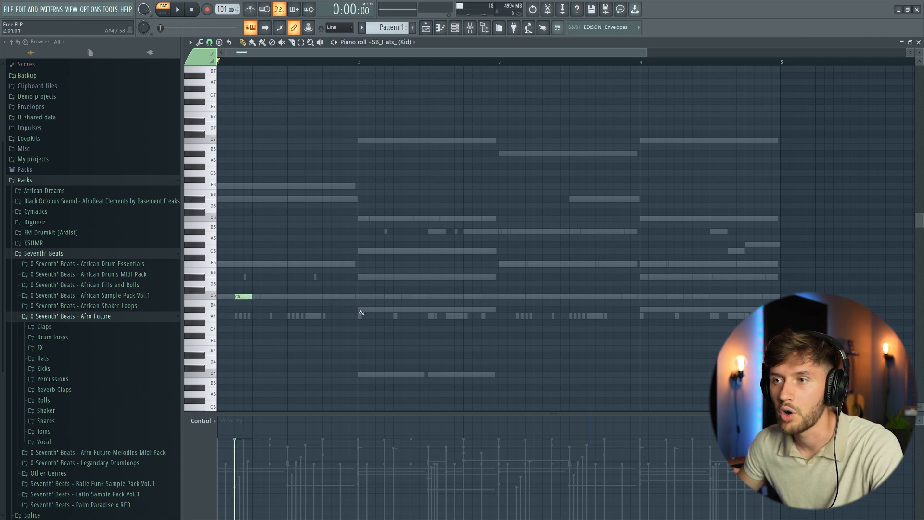
- Place a SB_Hats_ (Kid) C5 hit in bars two, three and four, each at the same position as in bar one
{"action": "left_click", "coordinate": [399, 297]}
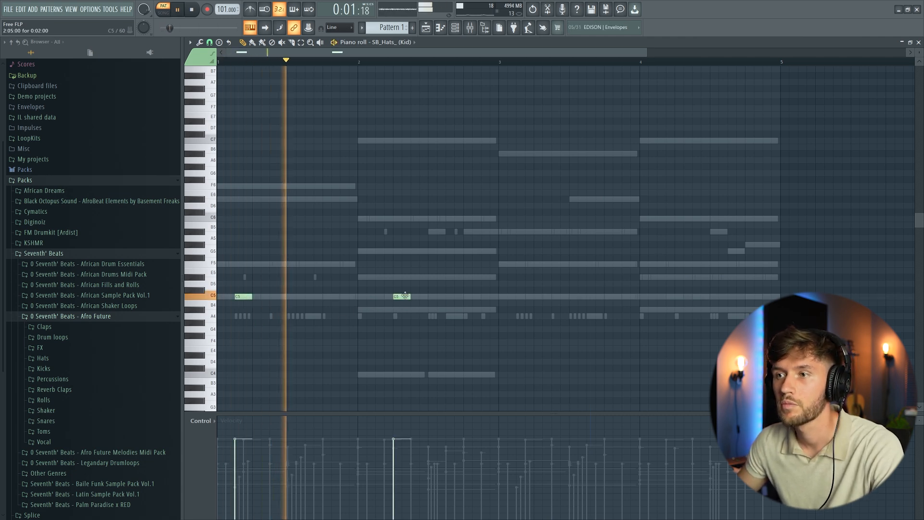
{"action": "left_click", "coordinate": [540, 297]}
{"action": "left_click", "coordinate": [682, 297]}
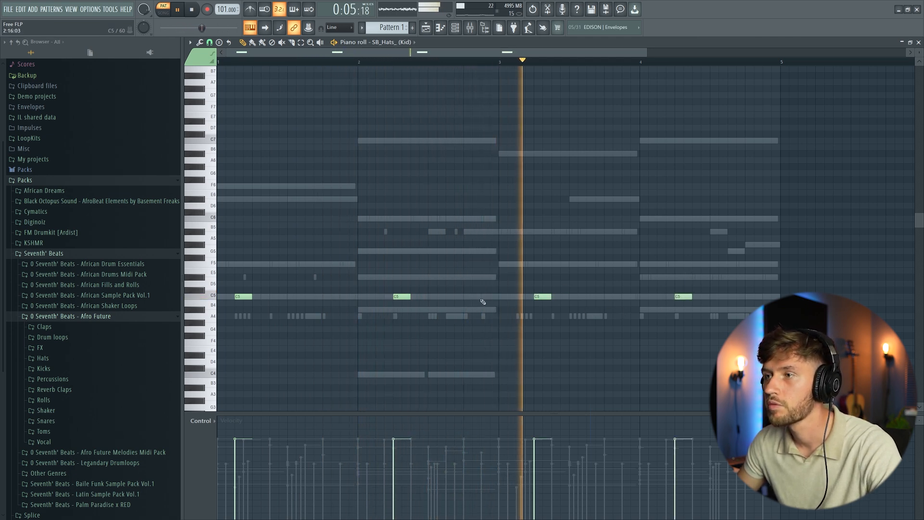
{"action": "left_click_drag", "start_coordinate": [390, 289], "coordinate": [706, 314]}
{"action": "left_click_drag", "start_coordinate": [672, 294], "coordinate": [663, 295]}
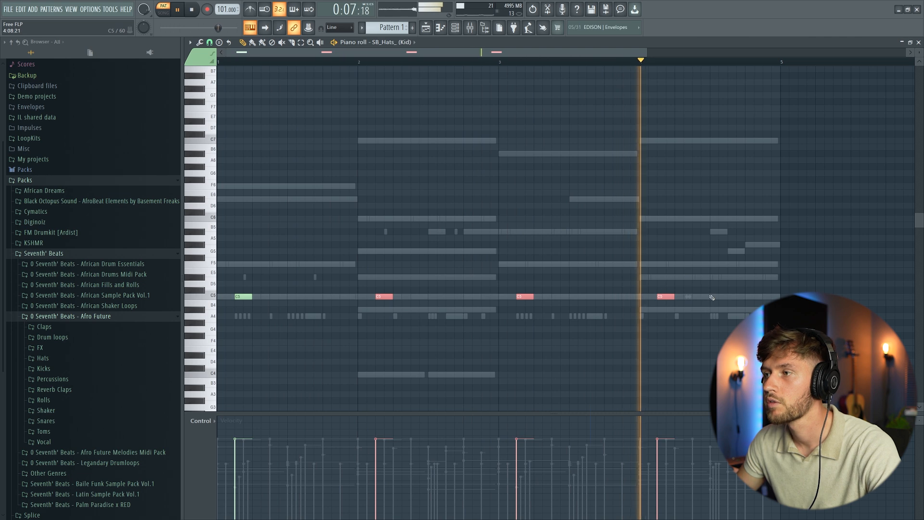
{"action": "left_click", "coordinate": [765, 274], "text": "ctrl"}
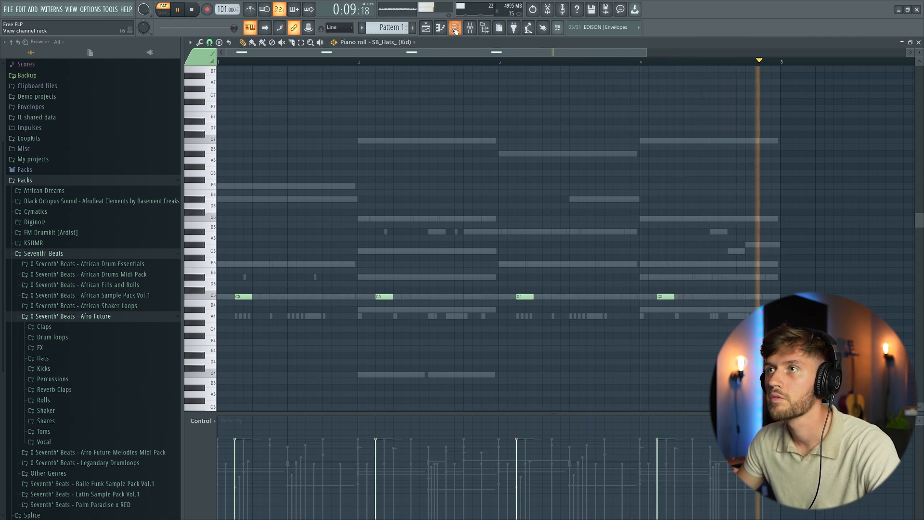
- Add the SB - CLAVE (2) sample as a new channel and open its piano roll
{"action": "left_click", "coordinate": [454, 28]}
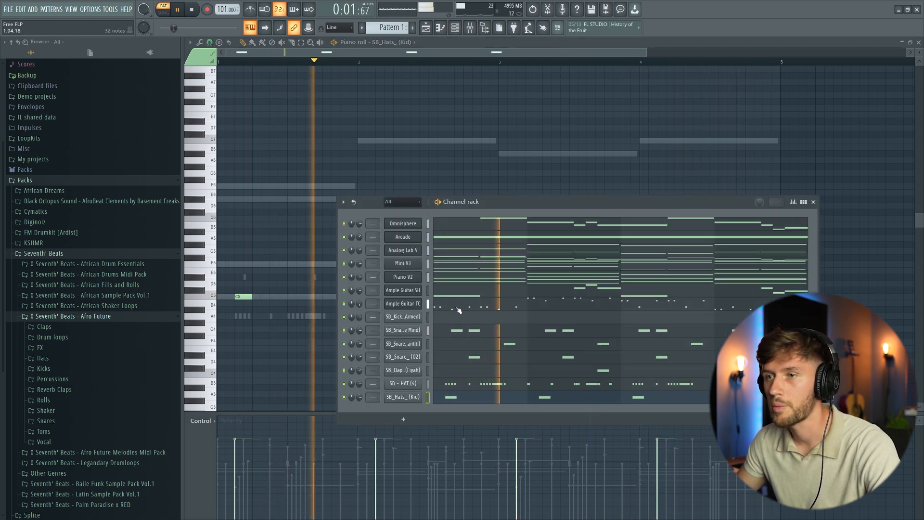
{"action": "left_click_drag", "start_coordinate": [259, 317], "coordinate": [341, 325]}
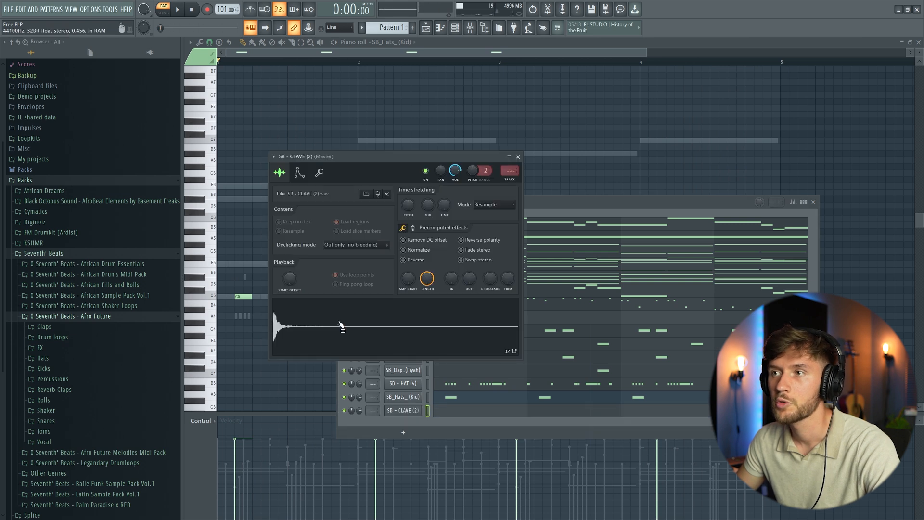
{"action": "left_click", "coordinate": [475, 414]}
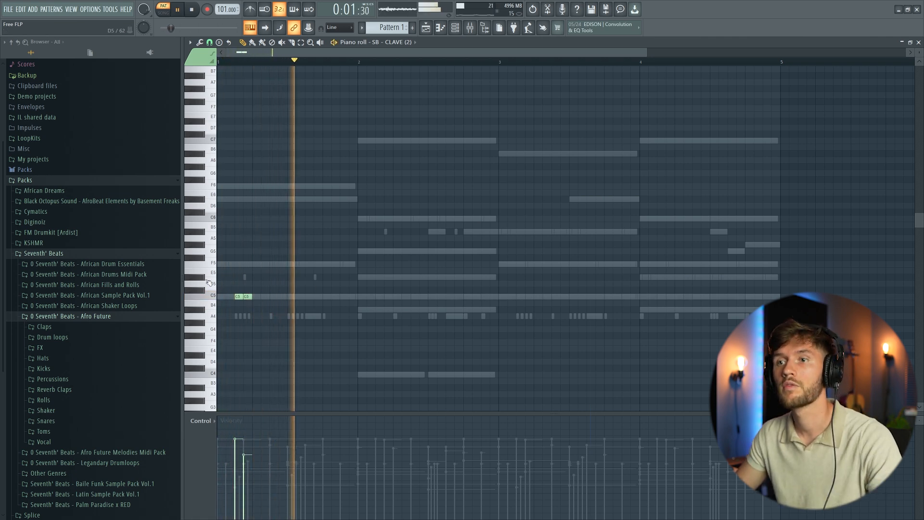
- Copy the pair of C5 clave hits from bar one into bars two, three and four
{"action": "mouse_move", "coordinate": [240, 295]}
{"action": "left_mouse_down", "text": "shift"}
{"action": "mouse_move", "coordinate": [374, 304]}
{"action": "mouse_move", "coordinate": [381, 294]}
{"action": "mouse_move", "coordinate": [220, 329]}
{"action": "left_mouse_up", "text": "shift"}
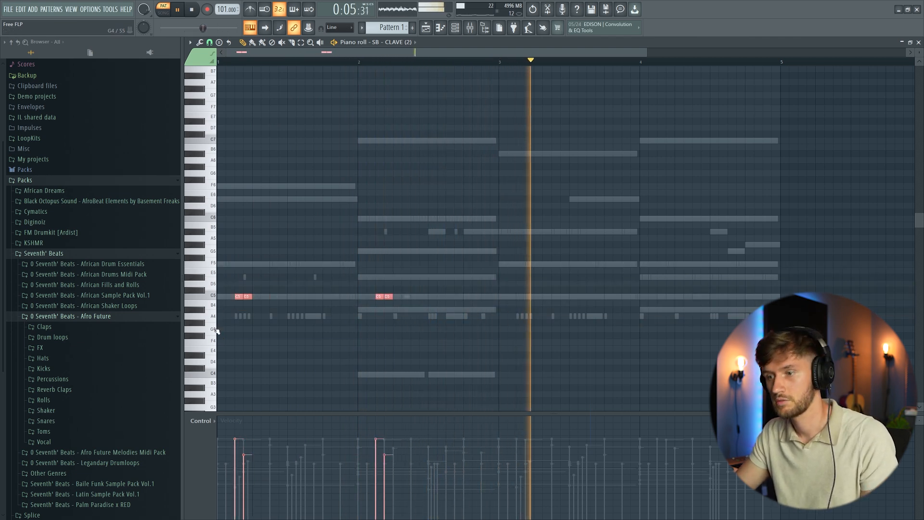
{"action": "left_click_drag", "start_coordinate": [238, 296], "coordinate": [519, 295], "text": "shift"}
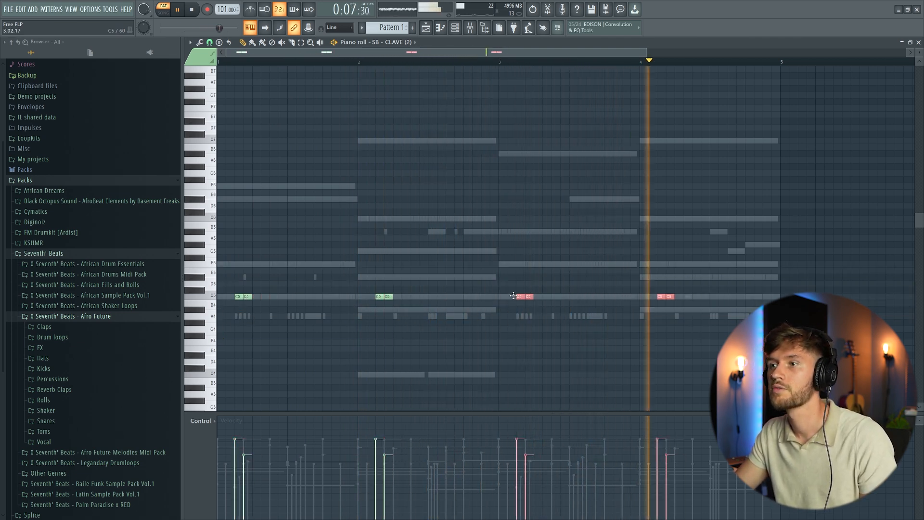
{"action": "left_click", "coordinate": [439, 204]}
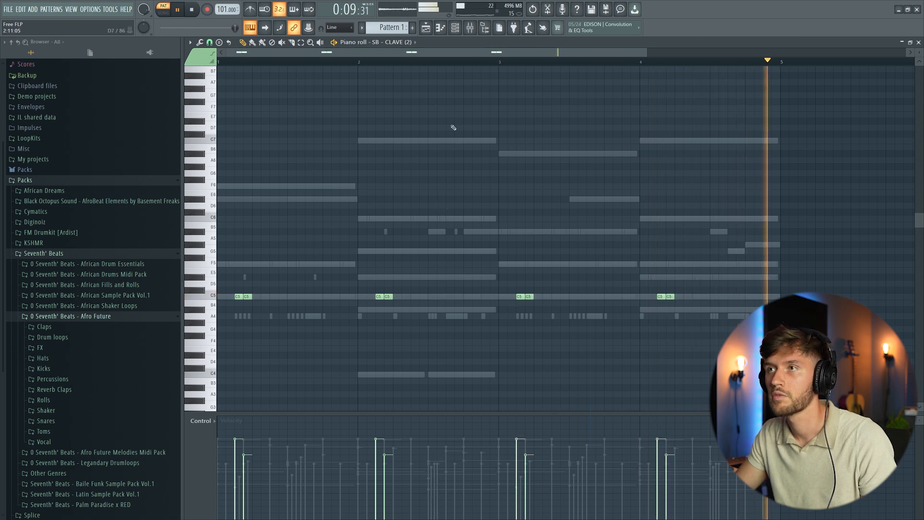
- Open the SB_Kick_ (Armed) piano roll and place C5 kicks on steps 1 and 11 of all four bars
{"action": "left_click", "coordinate": [456, 28]}
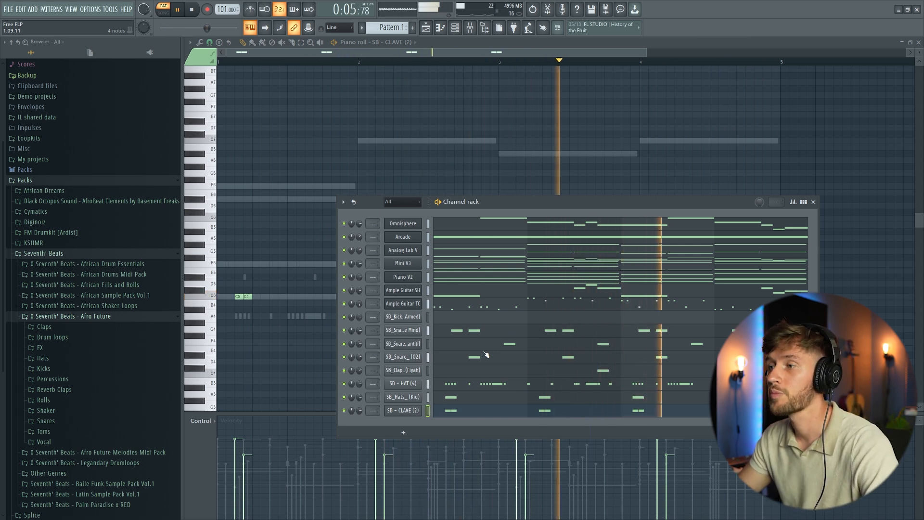
{"action": "left_click_drag", "start_coordinate": [777, 204], "coordinate": [722, 184]}
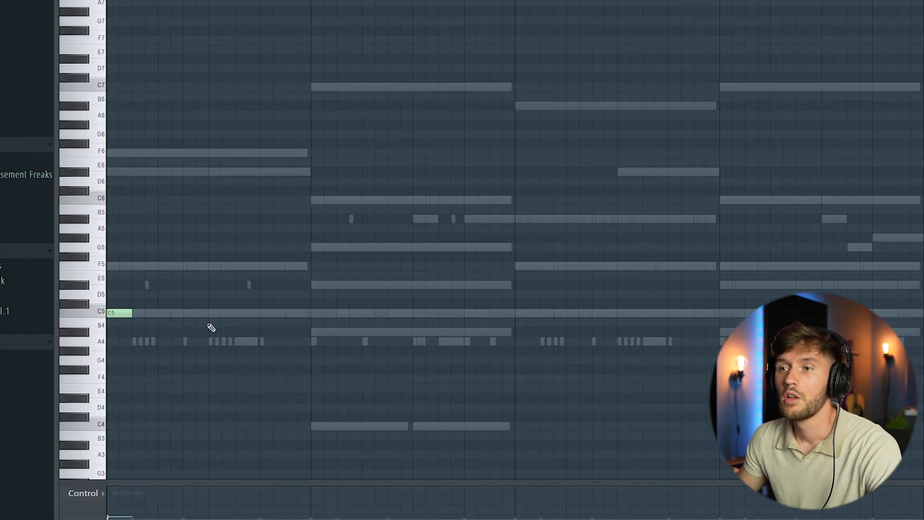
{"action": "key", "text": "space"}
{"action": "left_click", "coordinate": [309, 296]}
{"action": "left_click", "coordinate": [359, 296]}
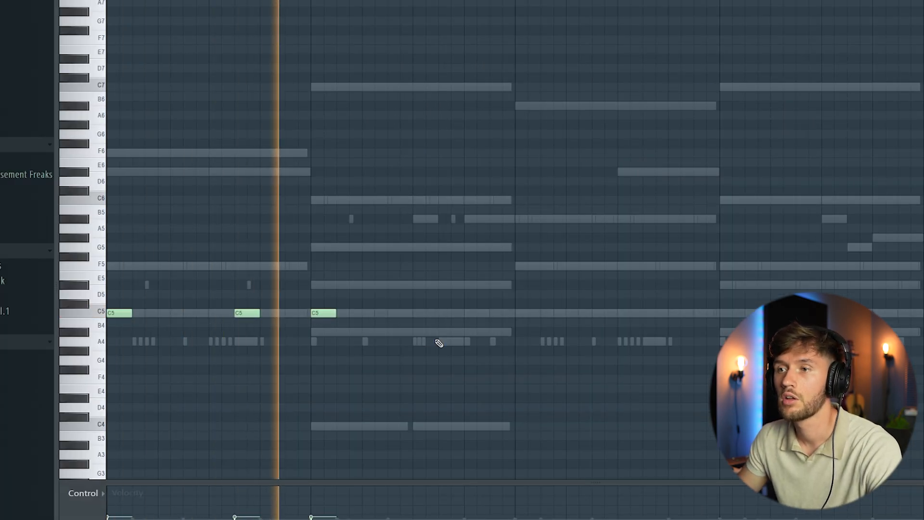
{"action": "left_click", "coordinate": [518, 313]}
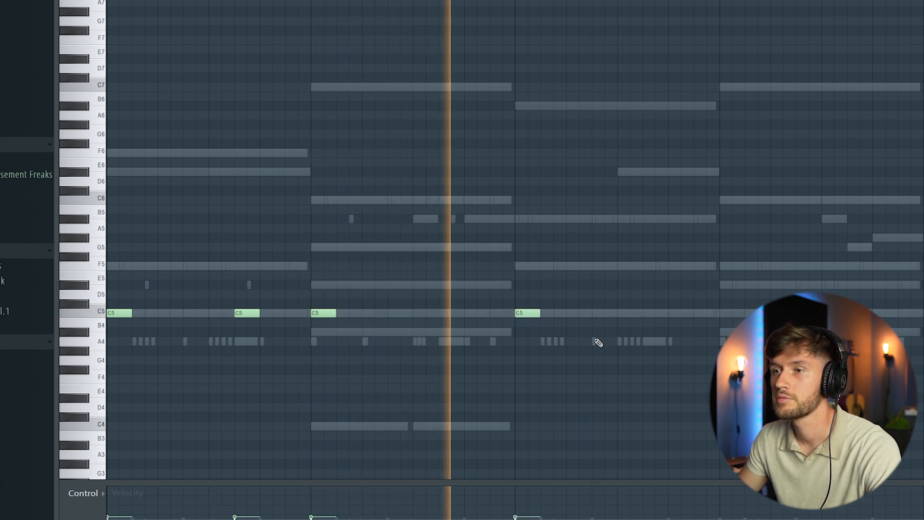
{"action": "left_click", "coordinate": [654, 313]}
{"action": "left_click_drag", "start_coordinate": [654, 313], "coordinate": [642, 313]}
{"action": "left_click", "coordinate": [724, 313]}
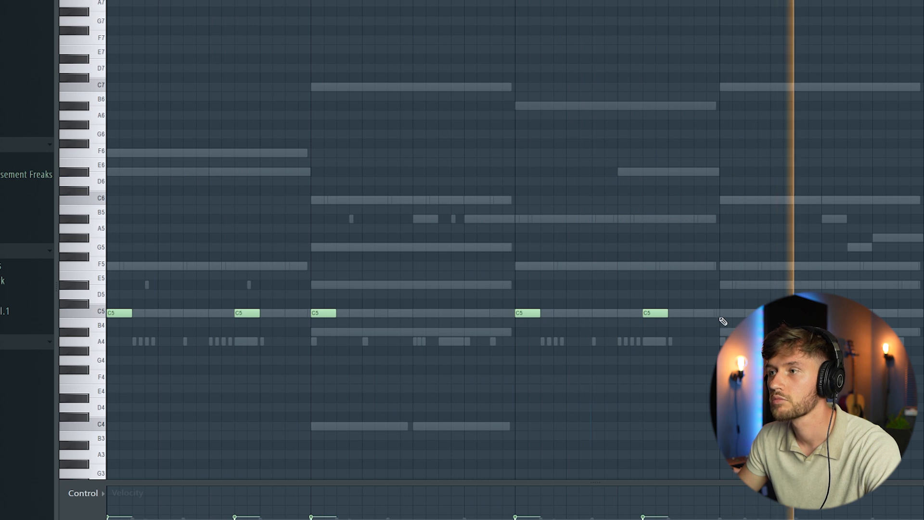
{"action": "left_click", "coordinate": [443, 313]}
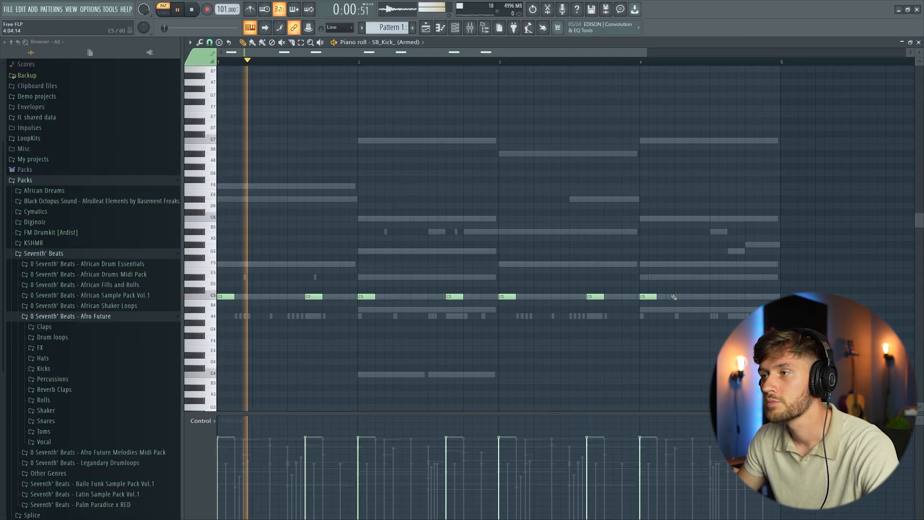
{"action": "left_click", "coordinate": [734, 297]}
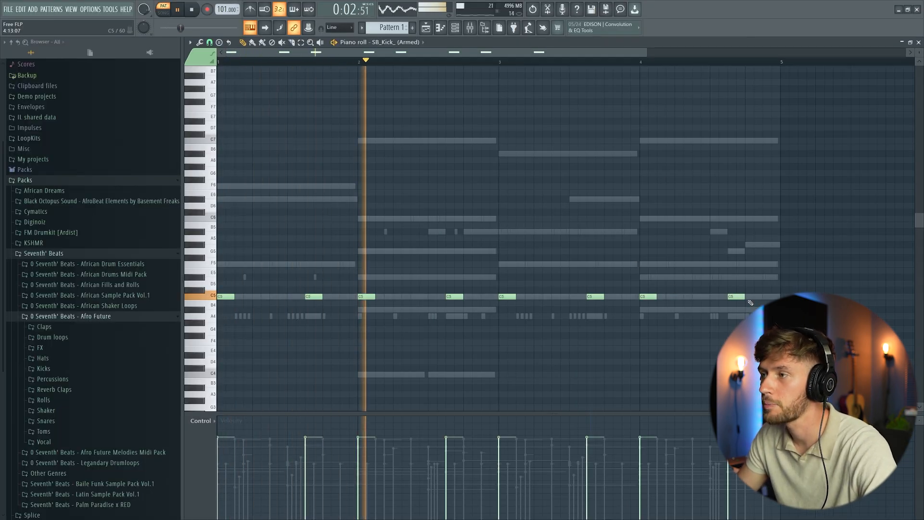
- Add two extra C5 kicks at the end of bar four, a two-step note on step 12 and another on step 15
{"action": "left_click", "coordinate": [747, 297]}
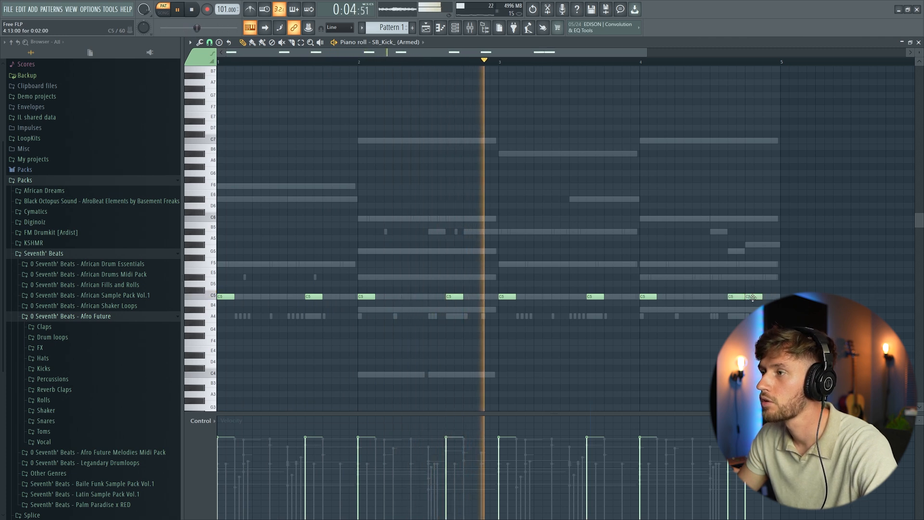
{"action": "left_click_drag", "start_coordinate": [748, 299], "coordinate": [744, 297]}
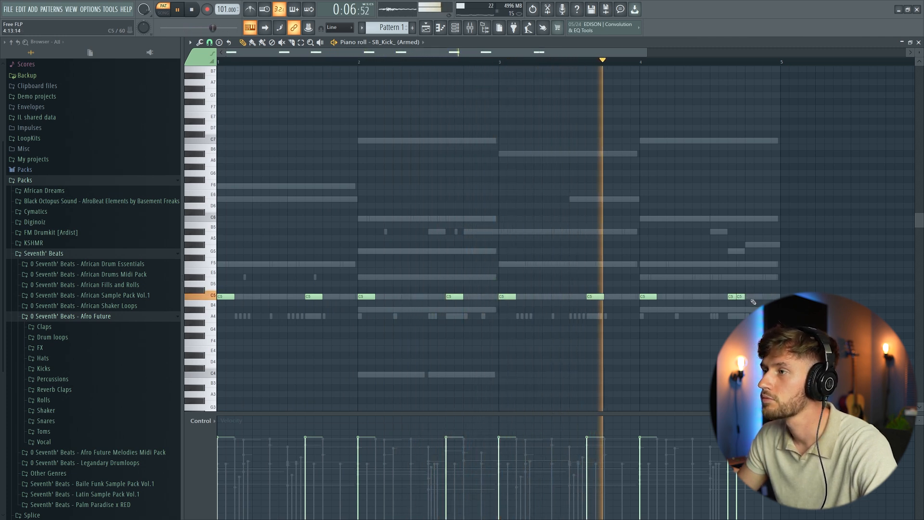
{"action": "left_click", "coordinate": [767, 298]}
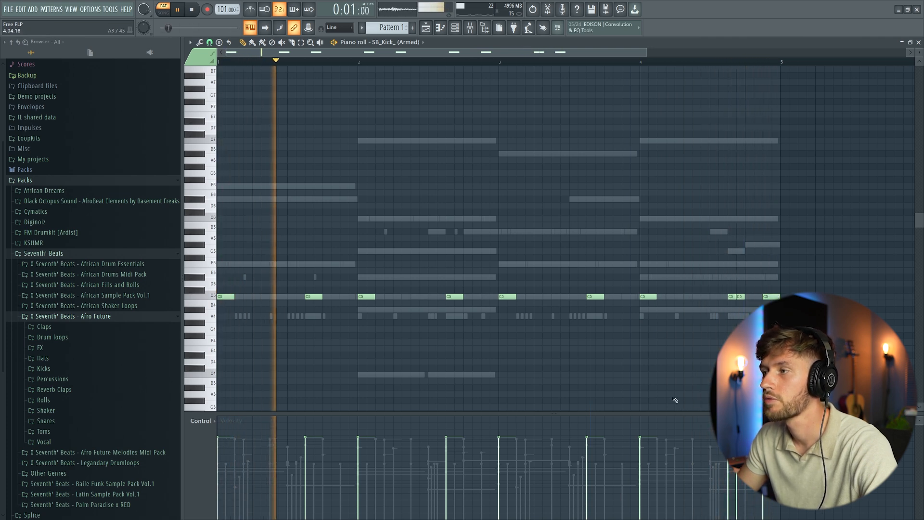
{"action": "left_click_drag", "start_coordinate": [743, 297], "coordinate": [752, 297]}
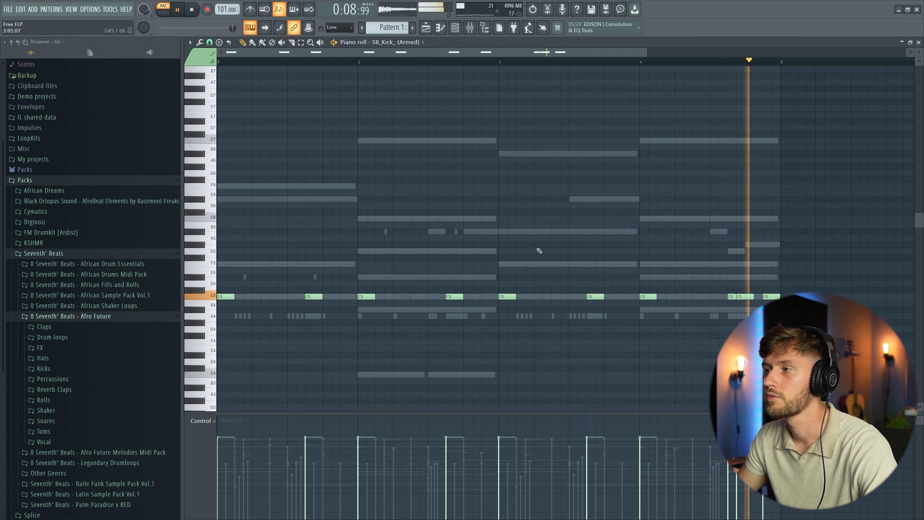
- Add the 808 [ Dab ] sample as a channel and, using Edison's pitch detection, set its root note to F#4
{"action": "left_click", "coordinate": [455, 27]}
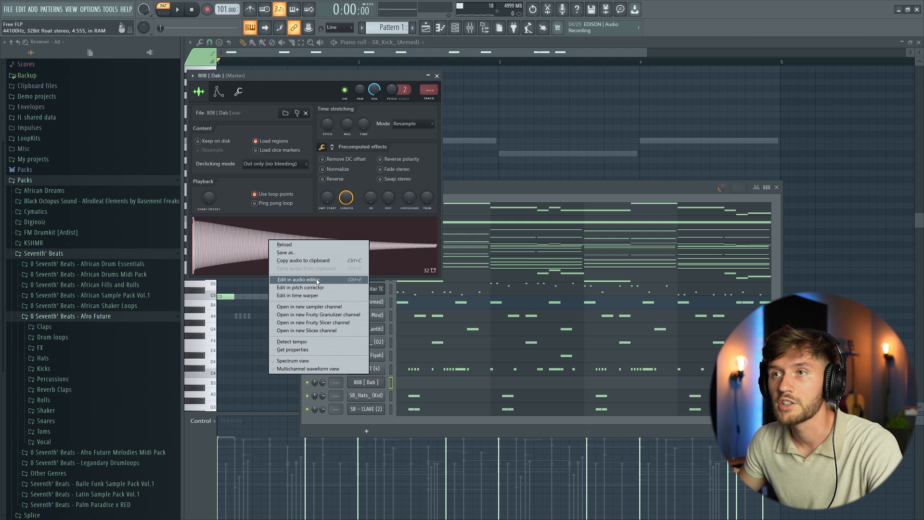
{"action": "left_click", "coordinate": [317, 279]}
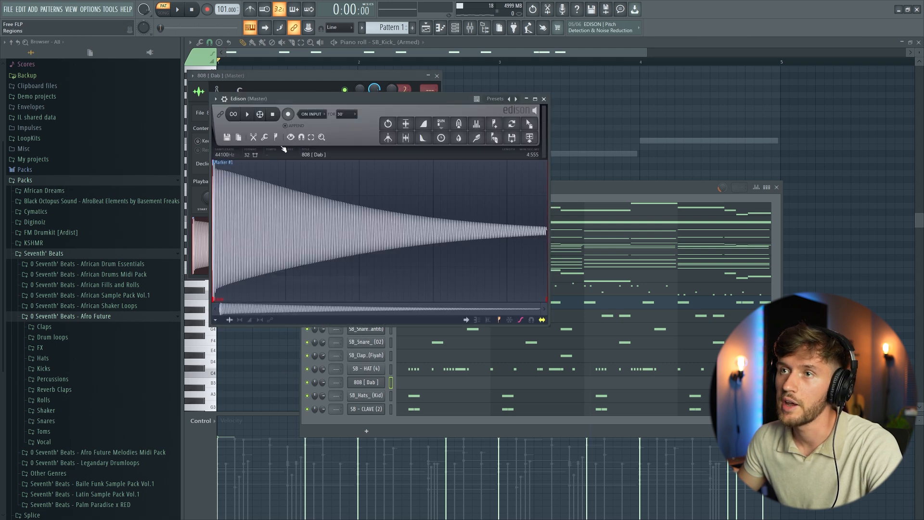
{"action": "left_click", "coordinate": [276, 137]}
{"action": "left_click", "coordinate": [306, 257]}
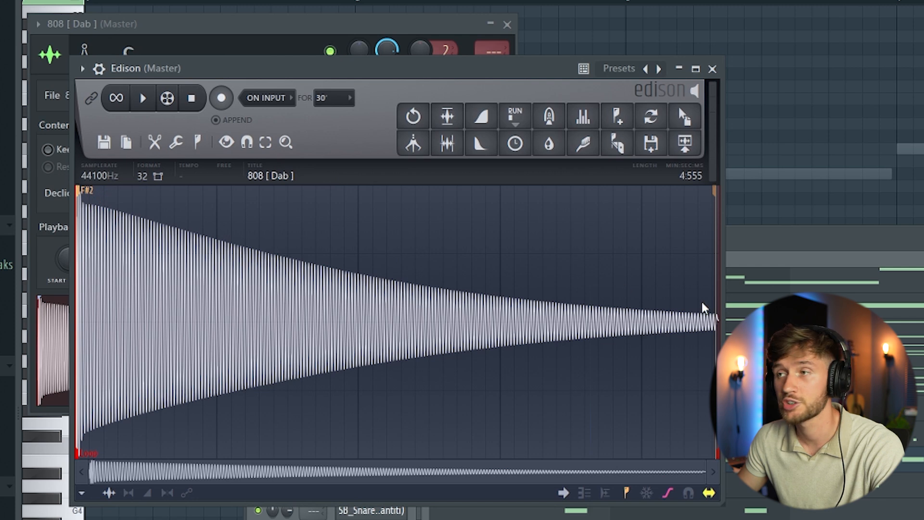
{"action": "left_click", "coordinate": [761, 256]}
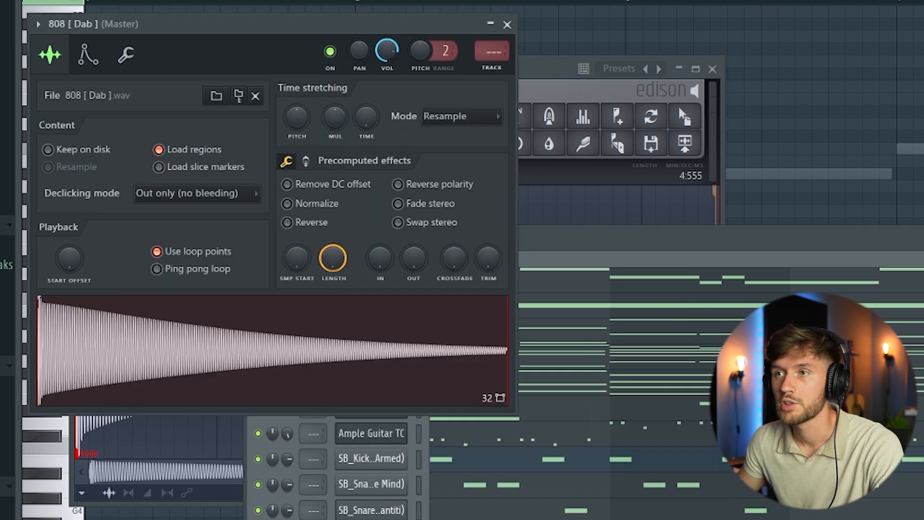
{"action": "left_click", "coordinate": [86, 57]}
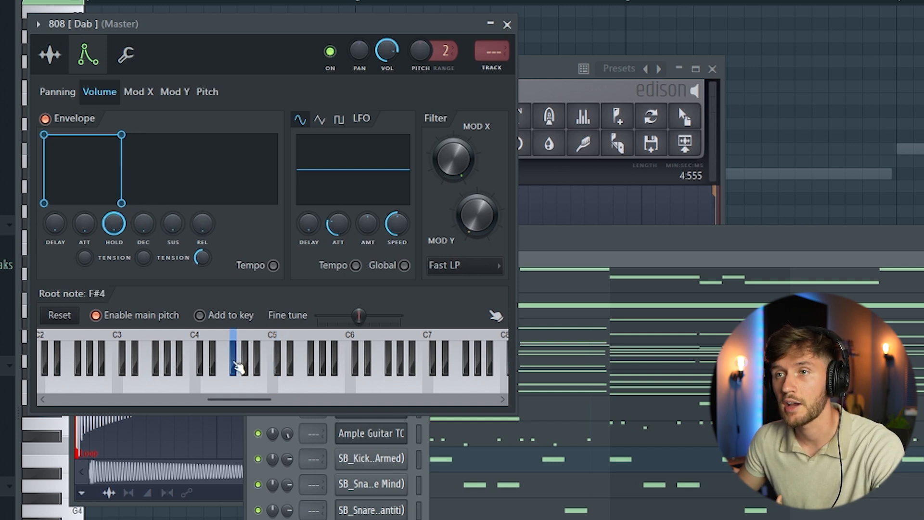
- Lay 808 [ Dab ] roots F3, C4, C#3 and D#3 over four bars, ending bar one on D#4 and A#3 and splitting bar two's C4 in half
{"action": "left_click", "coordinate": [662, 237]}
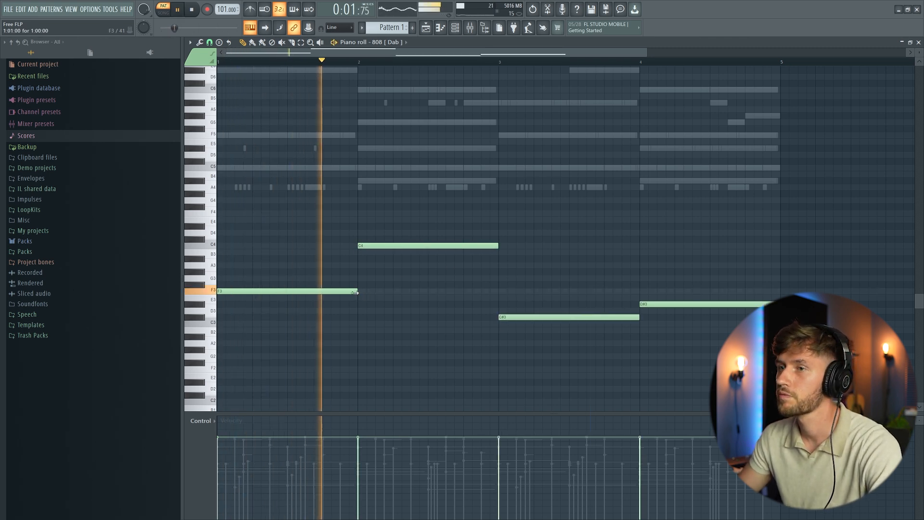
{"action": "left_click_drag", "start_coordinate": [355, 293], "coordinate": [323, 291]}
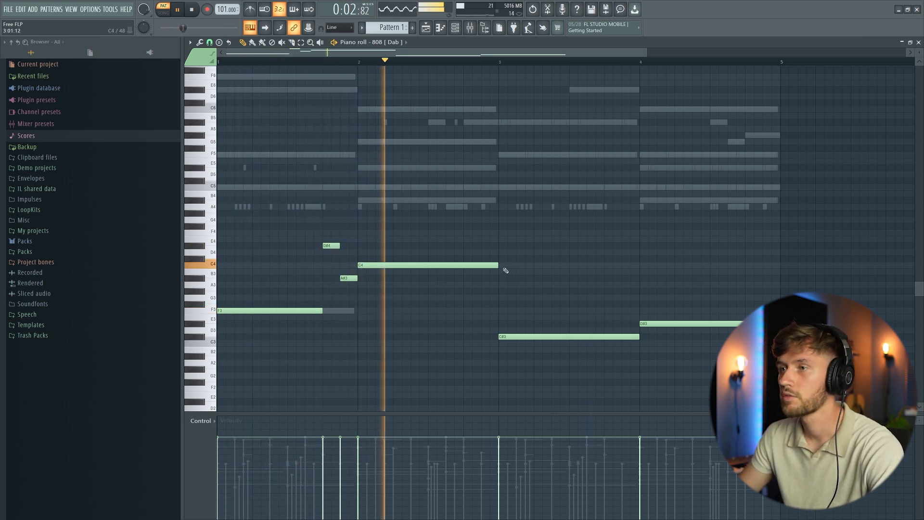
{"action": "mouse_move", "coordinate": [496, 264]}
{"action": "left_mouse_down"}
{"action": "mouse_move", "coordinate": [428, 264]}
{"action": "mouse_move", "coordinate": [480, 264]}
{"action": "left_mouse_up"}
{"action": "key", "text": "space"}
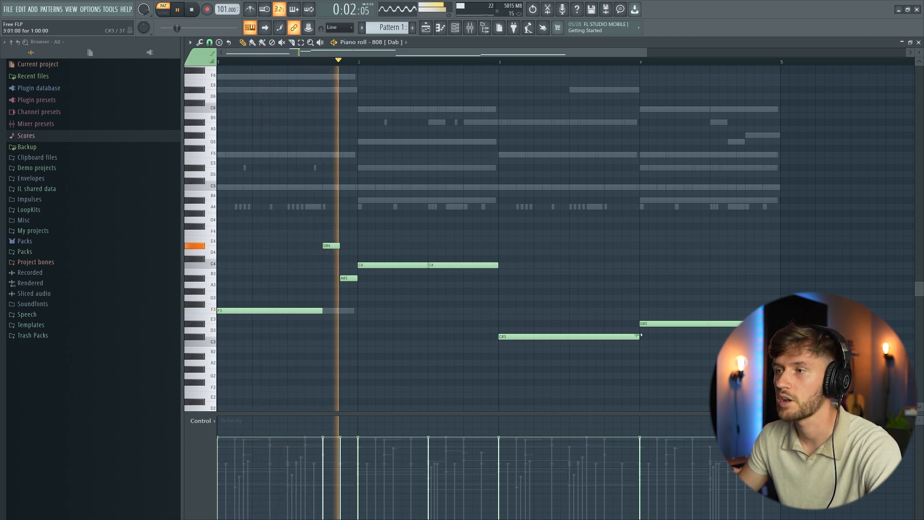
- Shorten bar three's C#3 to three beats and bar four's D#3 to two beats, filling each remainder with an A#3 note
{"action": "left_click_drag", "start_coordinate": [638, 335], "coordinate": [569, 335]}
{"action": "left_click", "coordinate": [573, 277]}
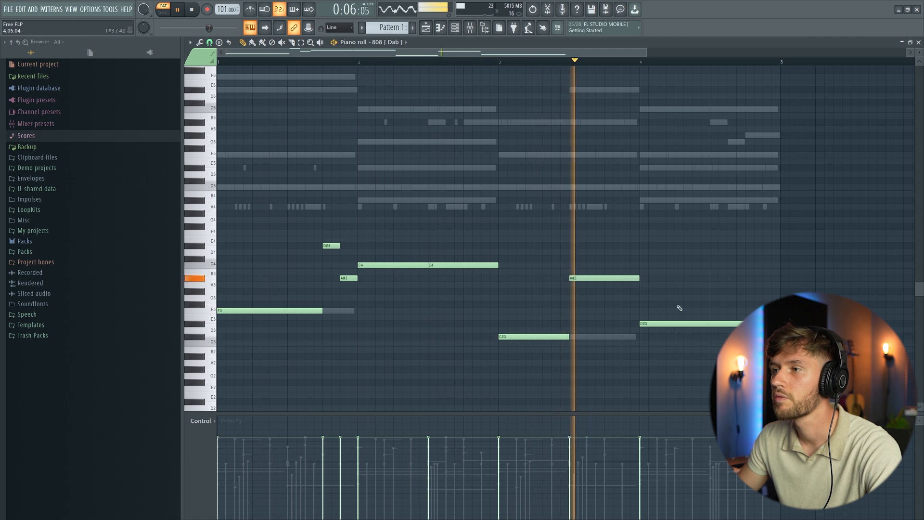
{"action": "left_click_drag", "start_coordinate": [777, 324], "coordinate": [710, 323]}
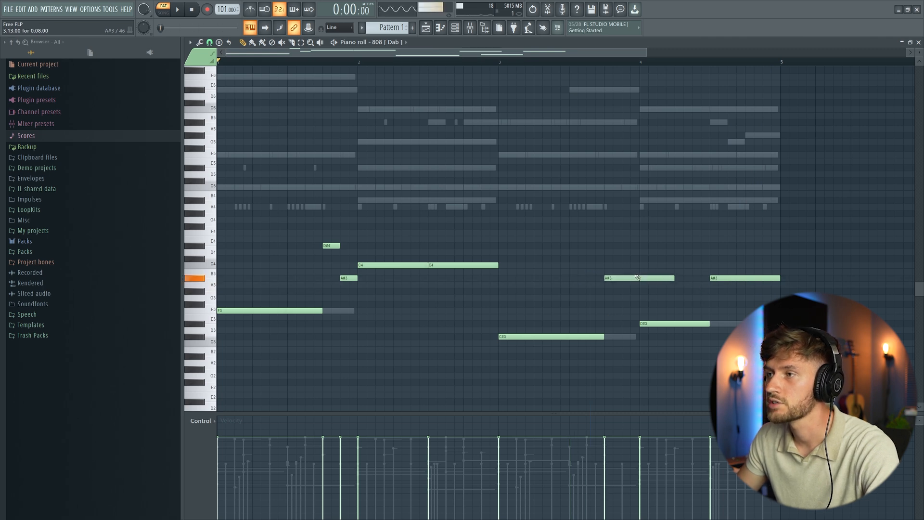
{"action": "key", "text": "space"}
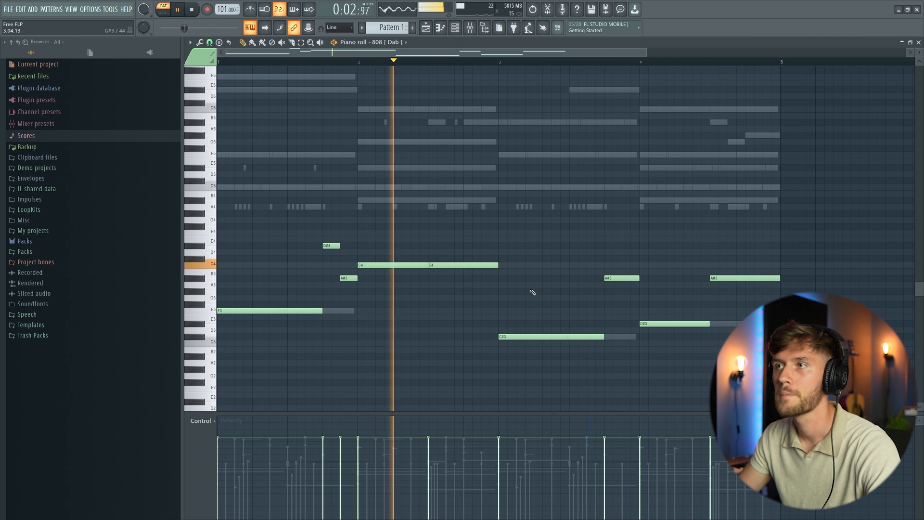
- Examine the Mini V3 mixer track's effects: Fruity delay 2, OTT, Fruity Reeverb 2 and the Pro-Q 3 equalizer curve
{"action": "scroll", "coordinate": [533, 292], "scroll_direction": "up", "scroll_amount": 3}
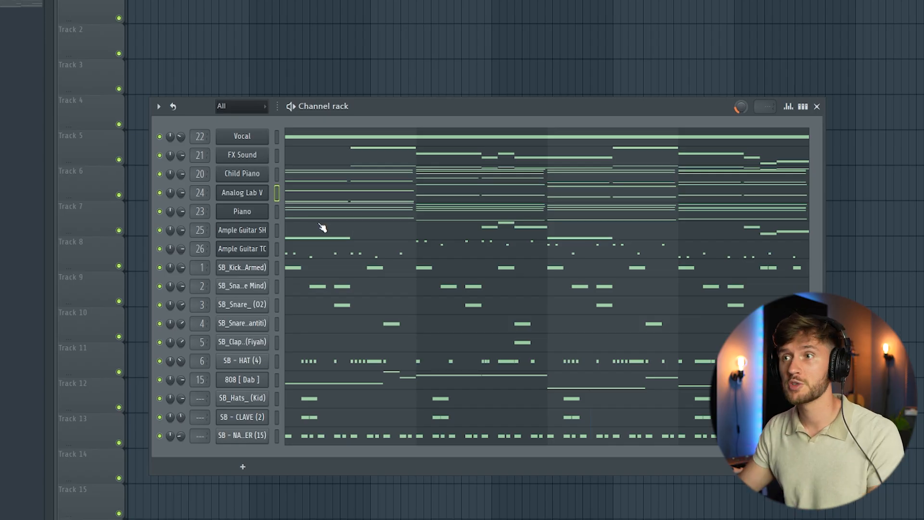
{"action": "key", "text": "F9"}
{"action": "left_click", "coordinate": [379, 105]}
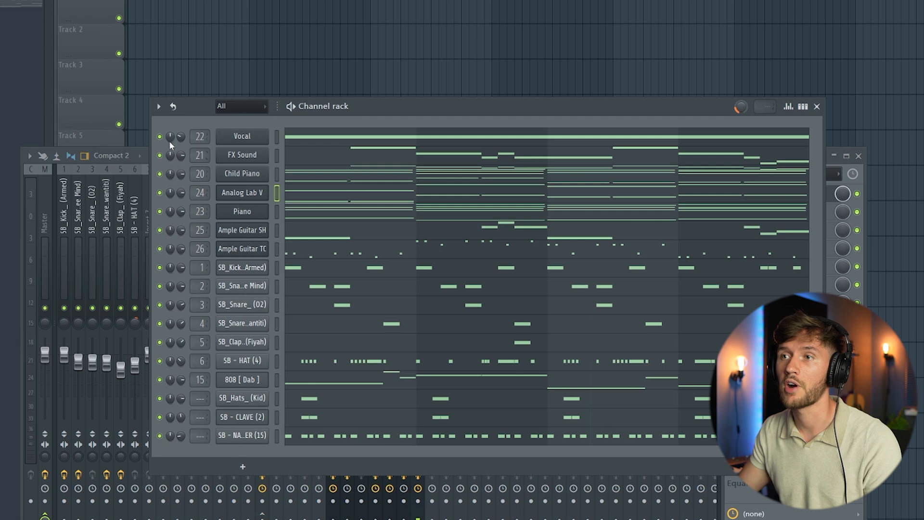
{"action": "key", "text": "F9"}
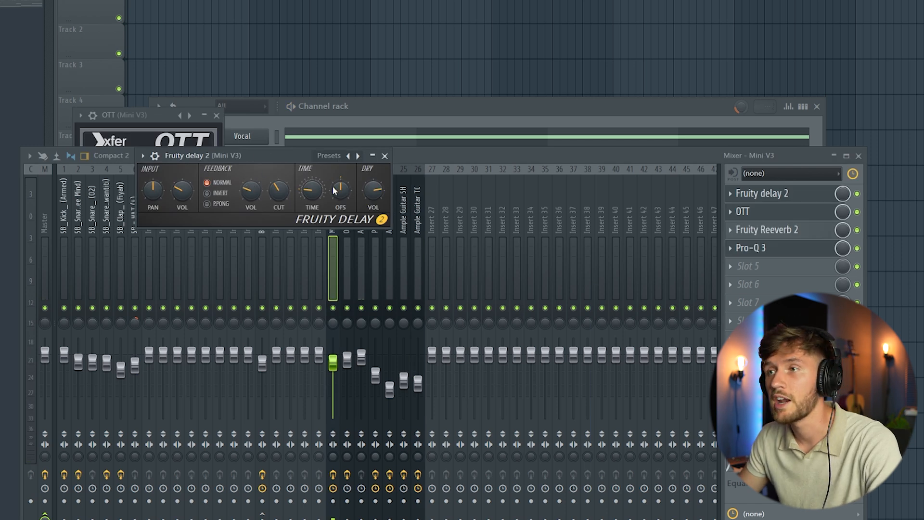
{"action": "left_click", "coordinate": [759, 213]}
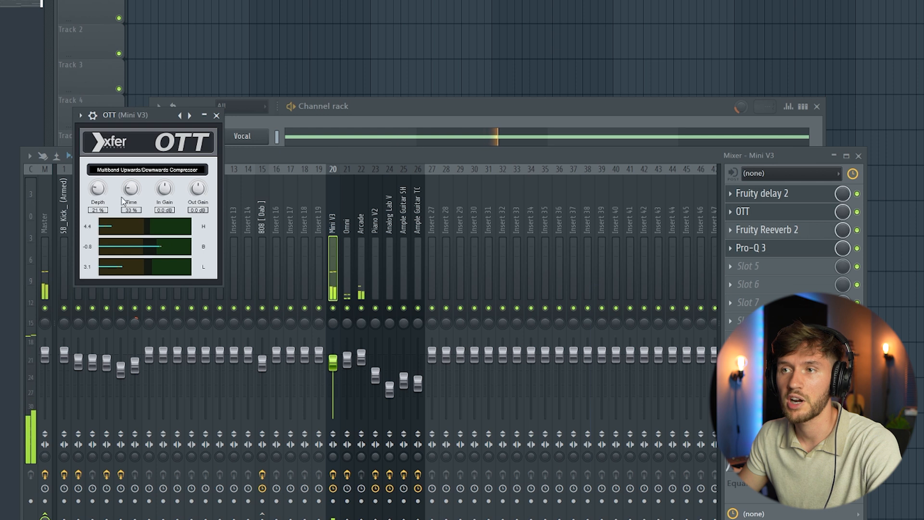
{"action": "left_click", "coordinate": [783, 234]}
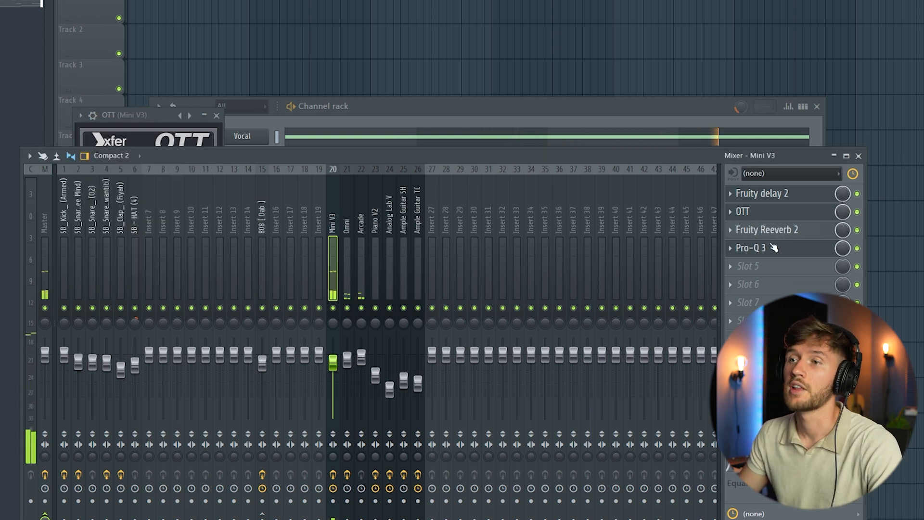
{"action": "left_click", "coordinate": [799, 230]}
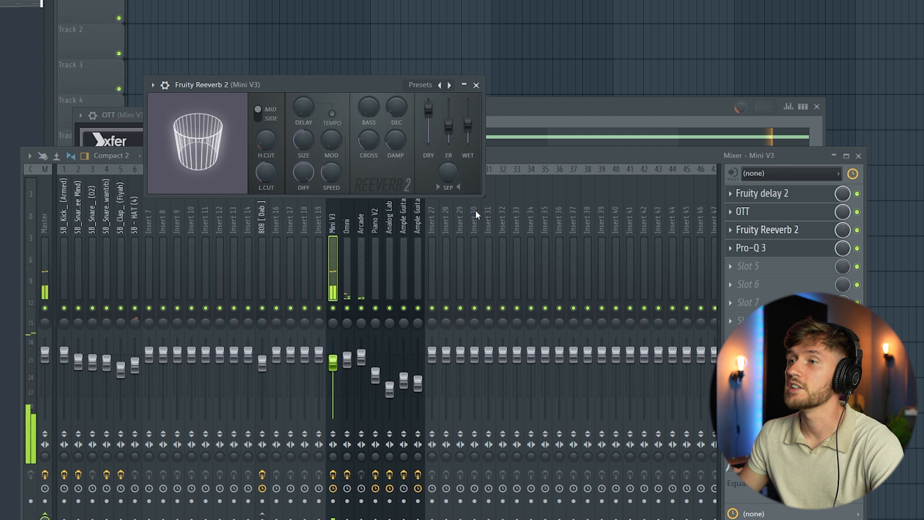
{"action": "left_click", "coordinate": [769, 252]}
{"action": "left_click_drag", "start_coordinate": [191, 29], "coordinate": [350, 73]}
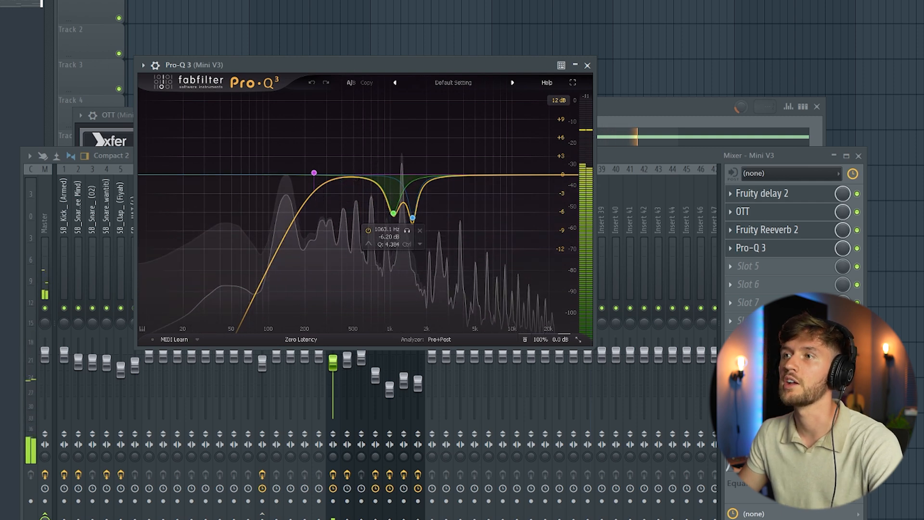
- Examine the Analog Lab V mixer track's effects: RC-20 Retro Color, Saturn 2, Pro-Q 3 and ValhallaVintageVerb
{"action": "key", "text": "F6"}
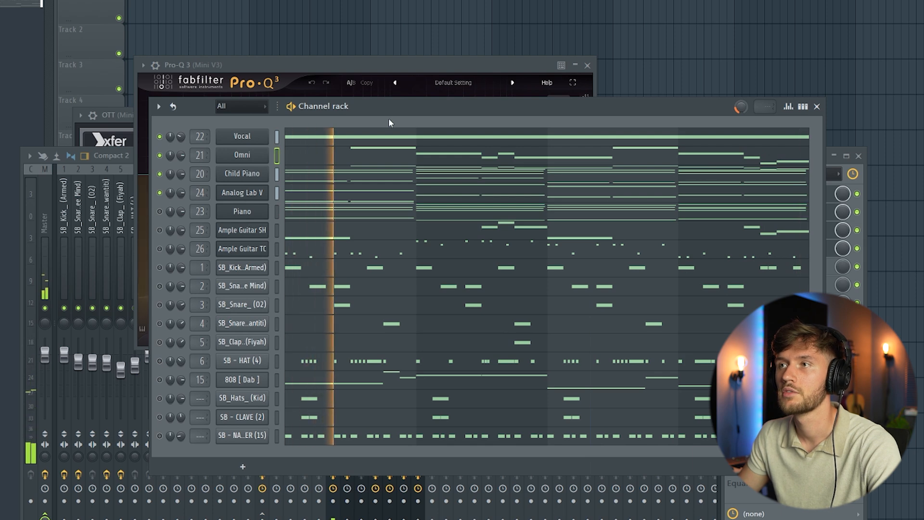
{"action": "key", "text": "F9"}
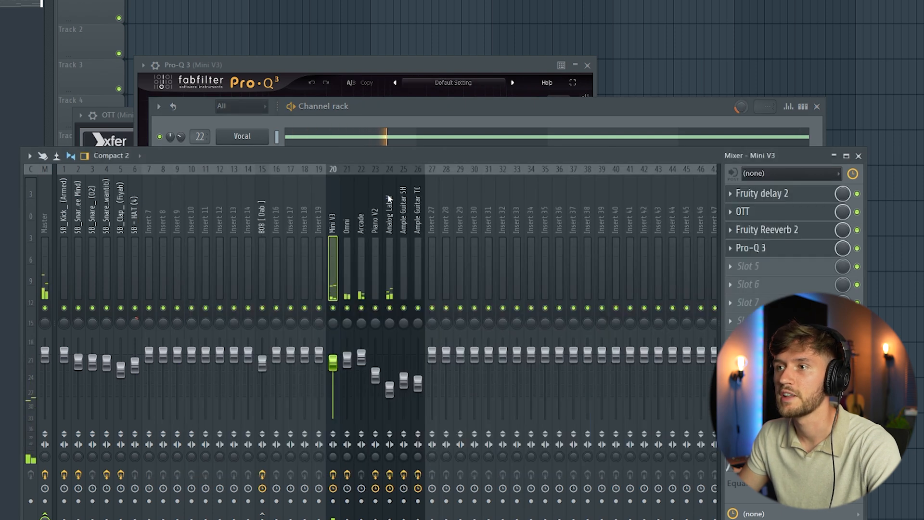
{"action": "left_click", "coordinate": [394, 225]}
{"action": "left_click", "coordinate": [804, 198]}
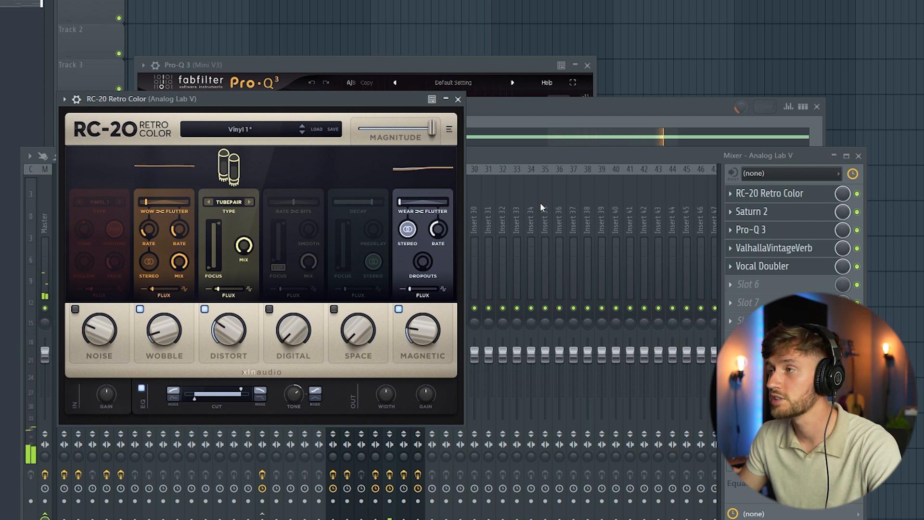
{"action": "left_click", "coordinate": [799, 215]}
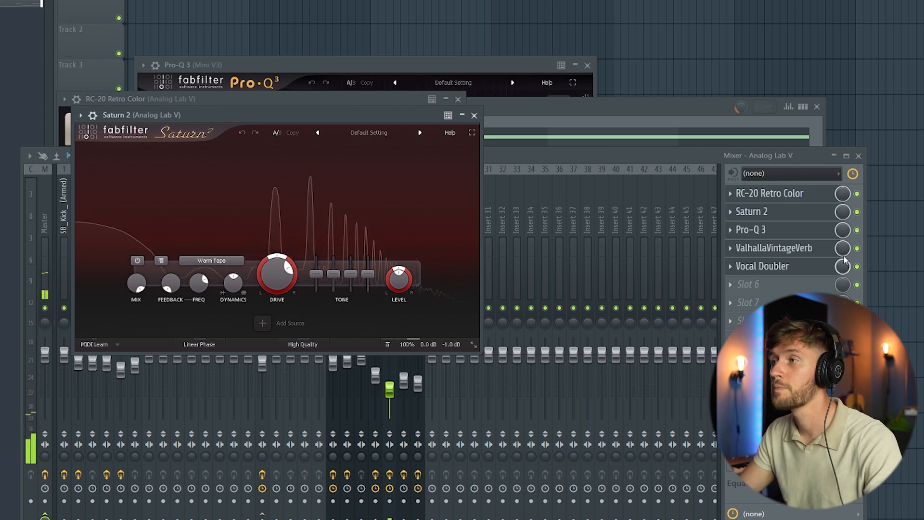
{"action": "left_click", "coordinate": [781, 233]}
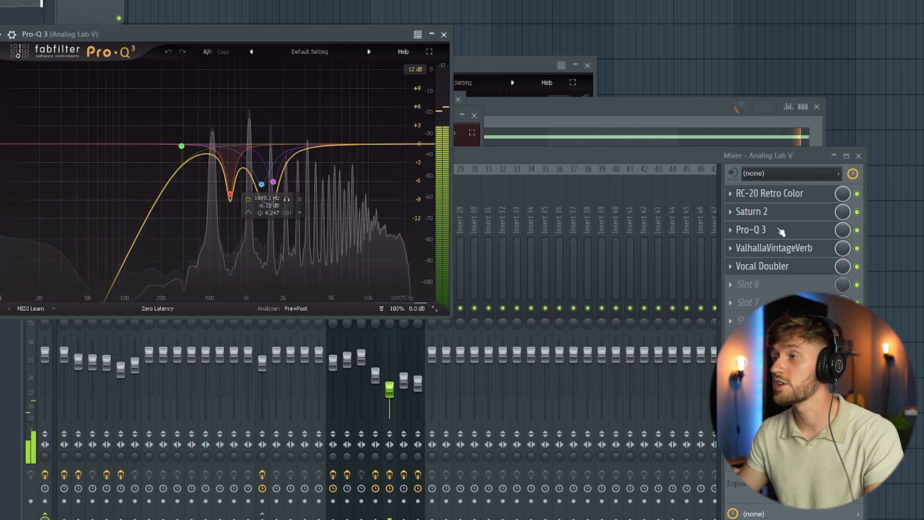
{"action": "left_click", "coordinate": [804, 248]}
{"action": "left_click_drag", "start_coordinate": [135, 4], "coordinate": [266, 94]}
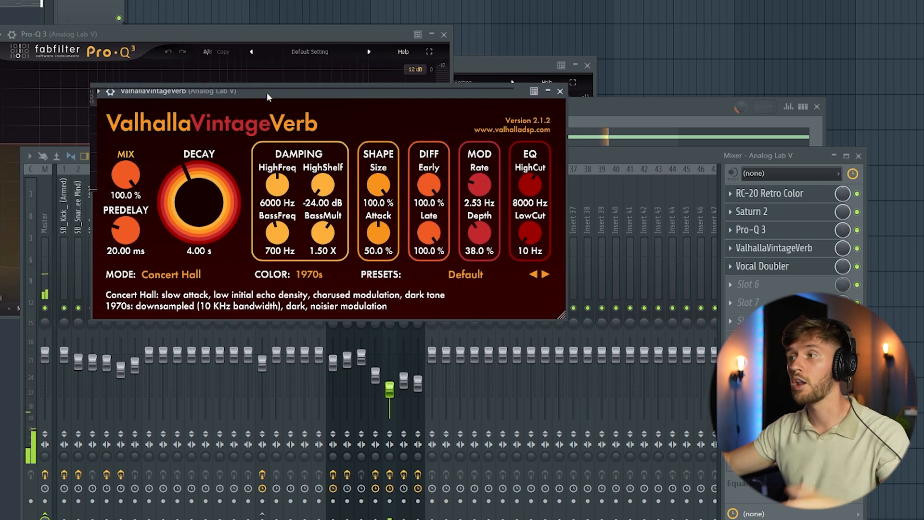
- Examine the Analog Lab V track's Vocal Doubler, and unmute the Piano channel to examine its Pro-Q 3 equalizer curve
{"action": "left_click", "coordinate": [776, 267]}
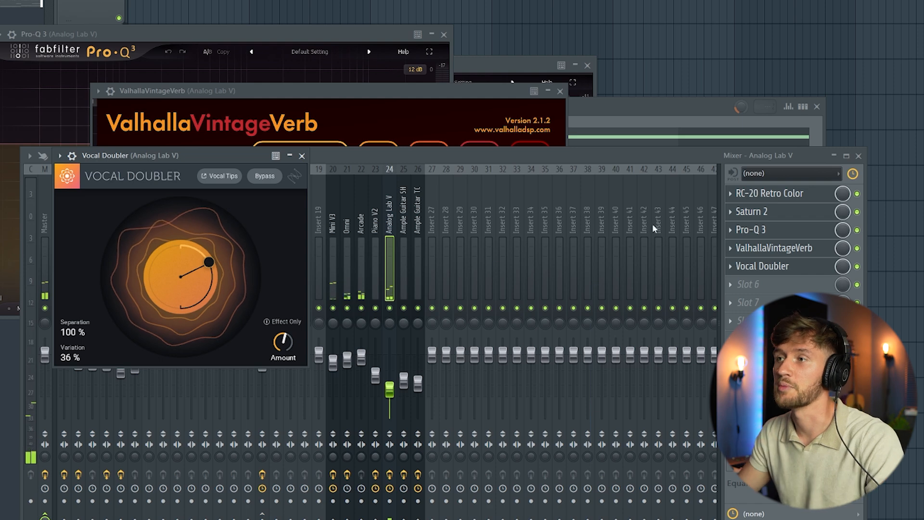
{"action": "left_click", "coordinate": [604, 106]}
{"action": "left_click", "coordinate": [159, 211]}
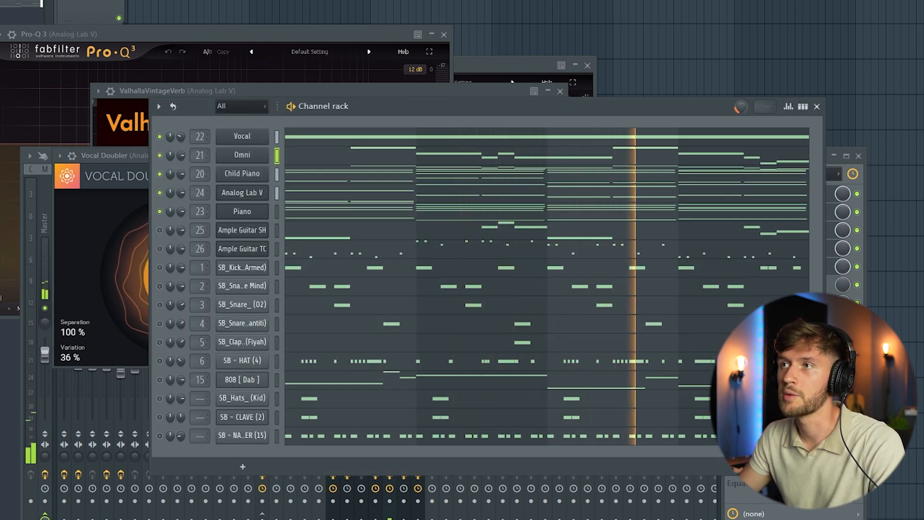
{"action": "key", "text": "F9"}
{"action": "left_click", "coordinate": [373, 226]}
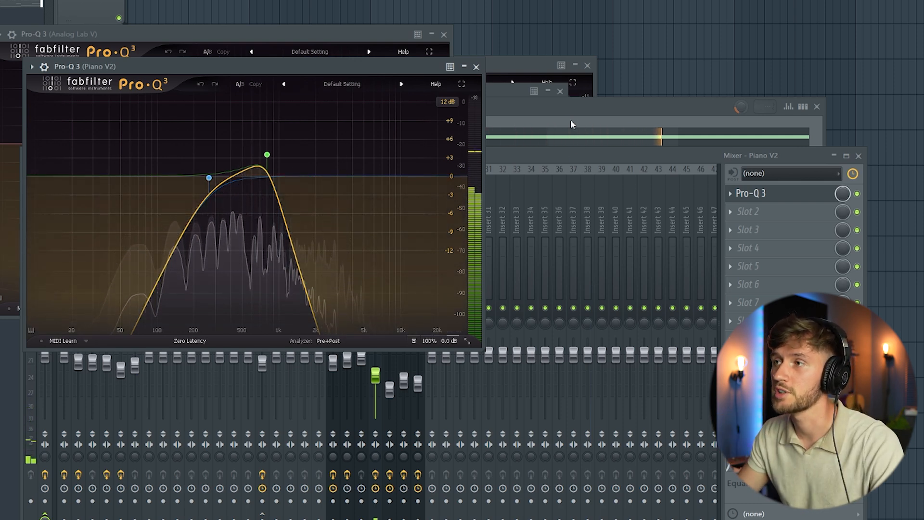
- Unmute the Ample Guitar SH channel and examine the ValhallaVintageVerb reverb on its mixer track
{"action": "left_click", "coordinate": [577, 138]}
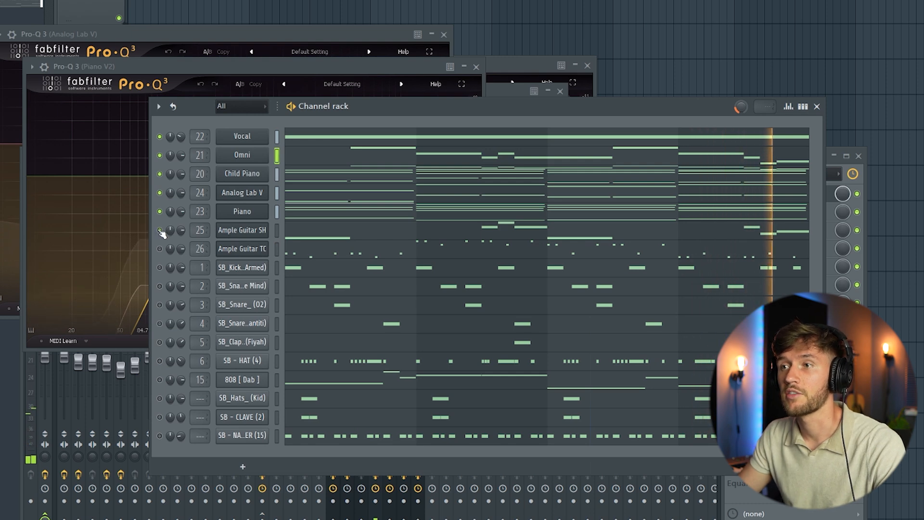
{"action": "key", "text": "F9"}
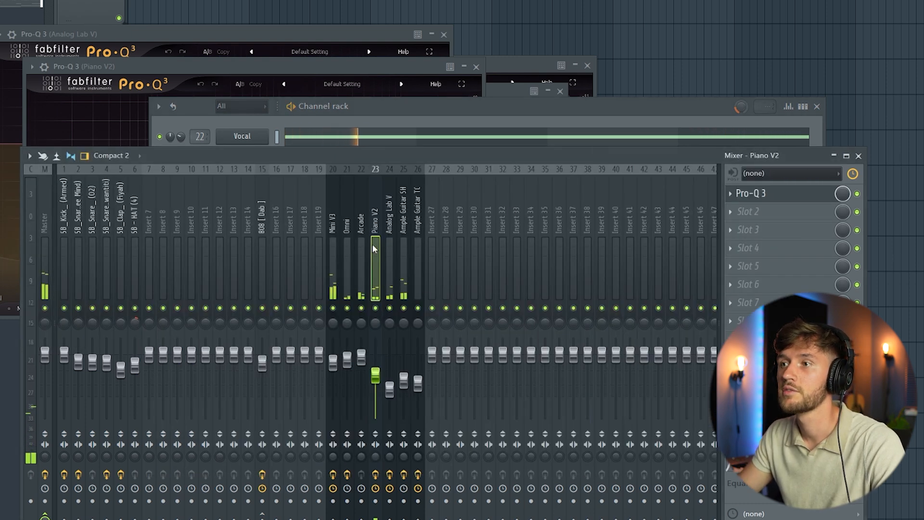
{"action": "left_click", "coordinate": [400, 215]}
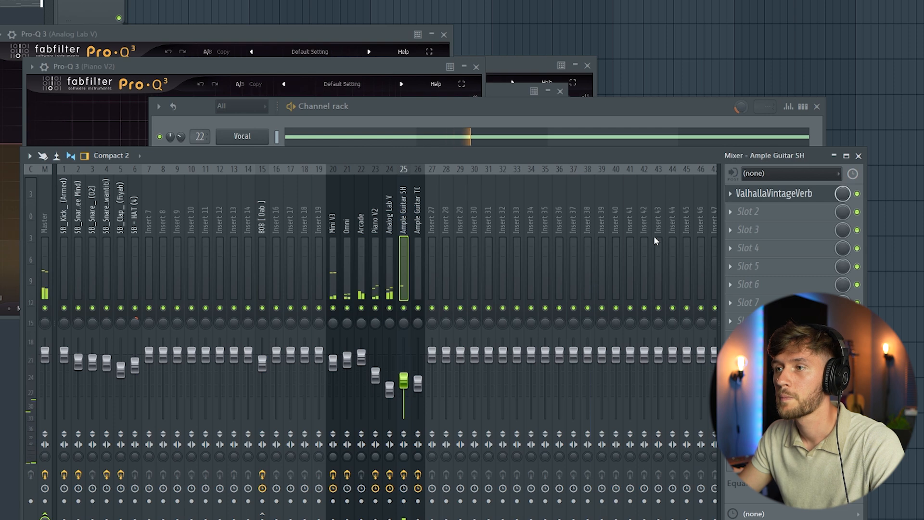
{"action": "left_click", "coordinate": [777, 198]}
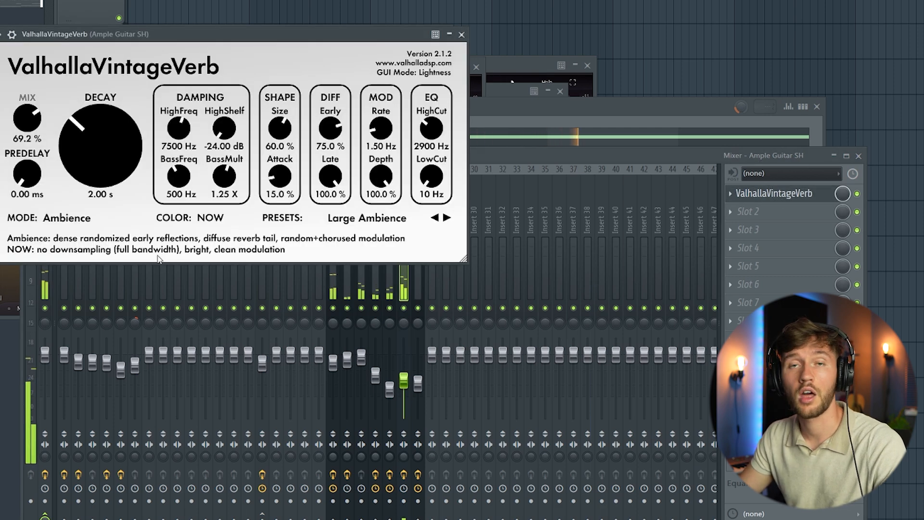
- Unmute the Ample Guitar TC channel, listen to it with the other melodies, and examine its RC-20 Retro Color effect
{"action": "left_click", "coordinate": [533, 155]}
{"action": "left_click", "coordinate": [504, 104]}
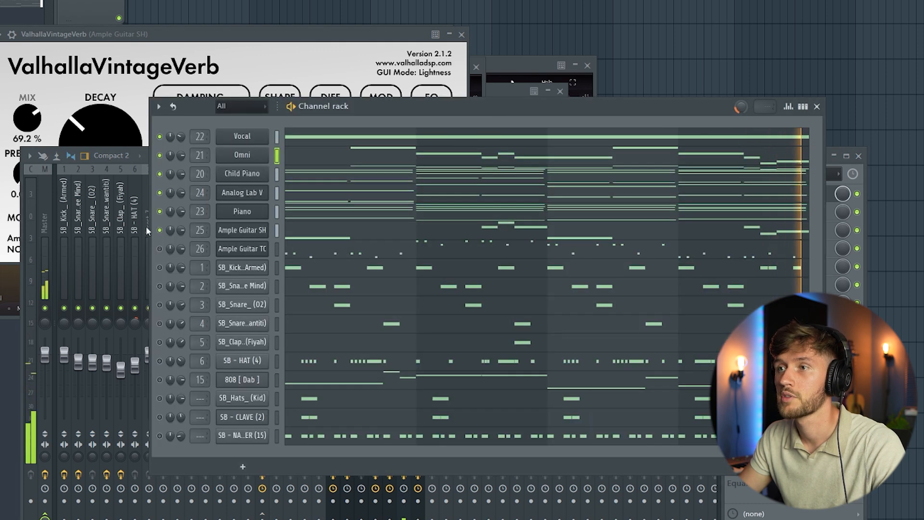
{"action": "key", "text": "space"}
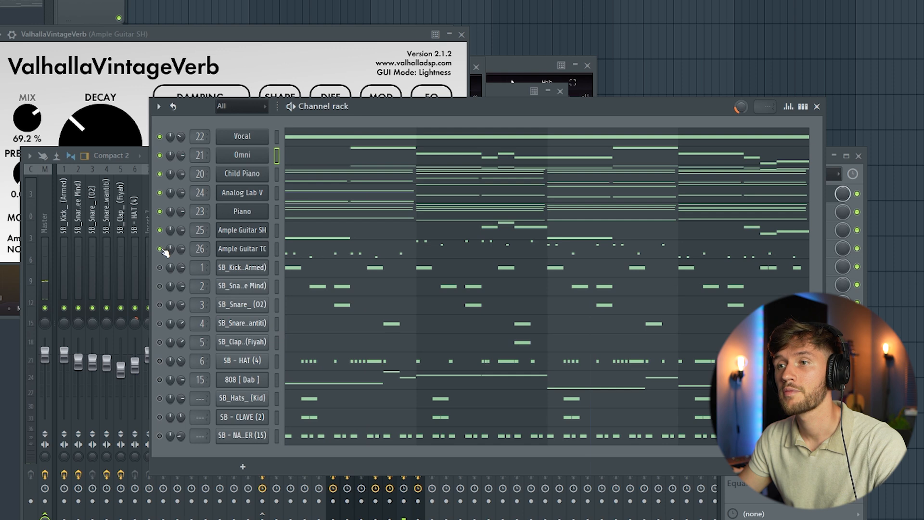
{"action": "key", "text": "space"}
{"action": "key", "text": "F9"}
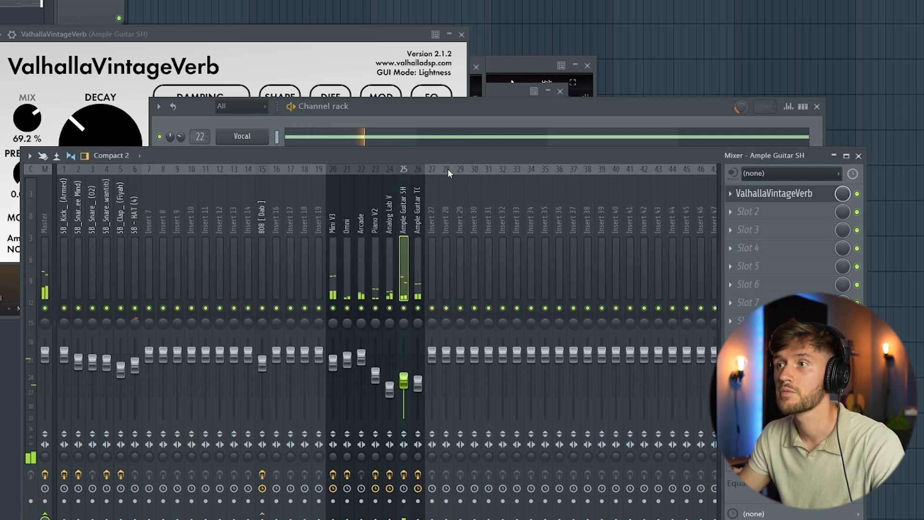
{"action": "left_click", "coordinate": [419, 212]}
{"action": "left_click", "coordinate": [771, 193]}
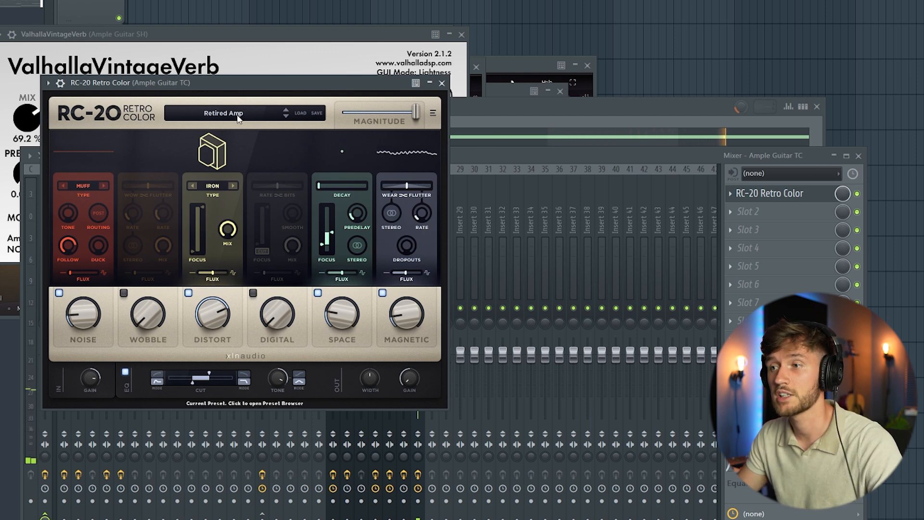
{"action": "left_click", "coordinate": [517, 155]}
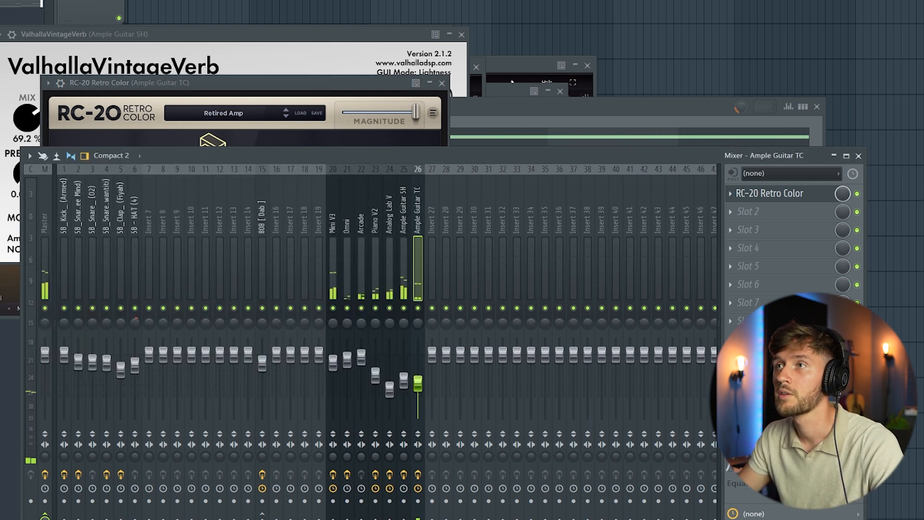
{"action": "key", "text": "F6"}
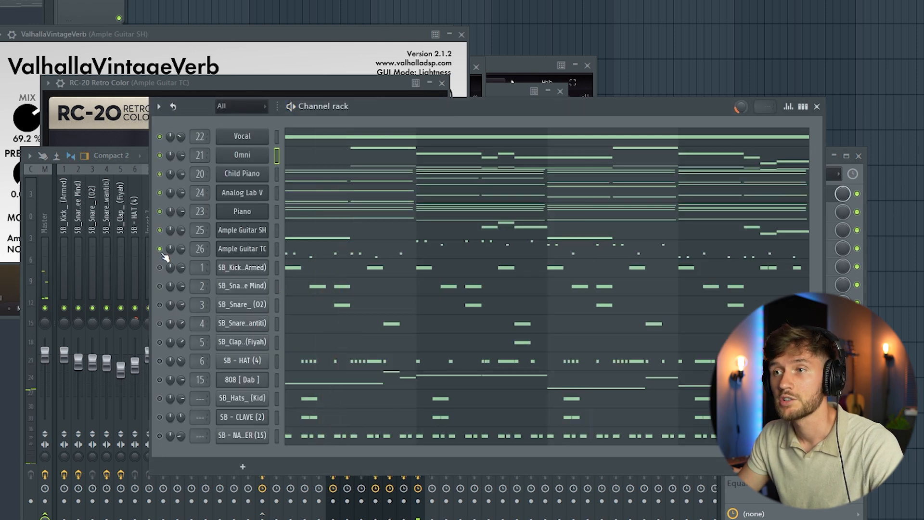
{"action": "key", "text": "space"}
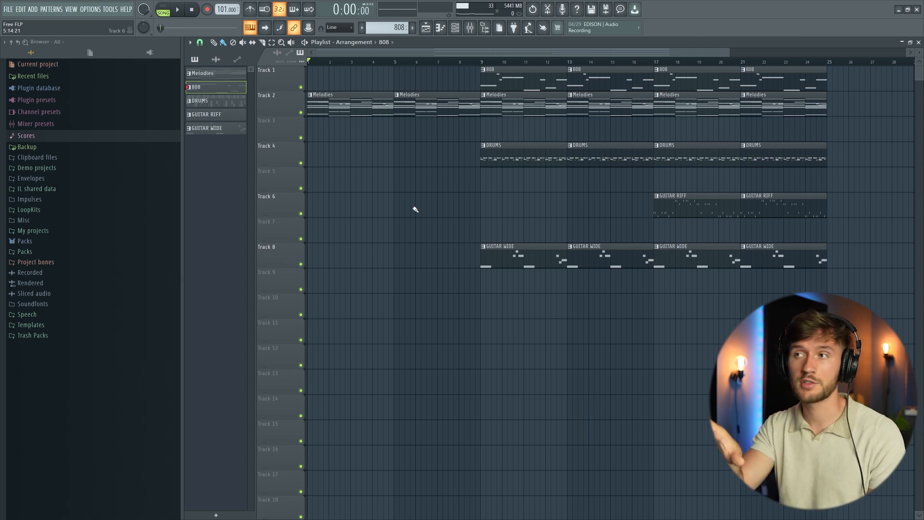
- Play the song arrangement and delete the GUITAR WIDE clips starting at bars 17 and 21 on Track 8
{"action": "key", "text": "space"}
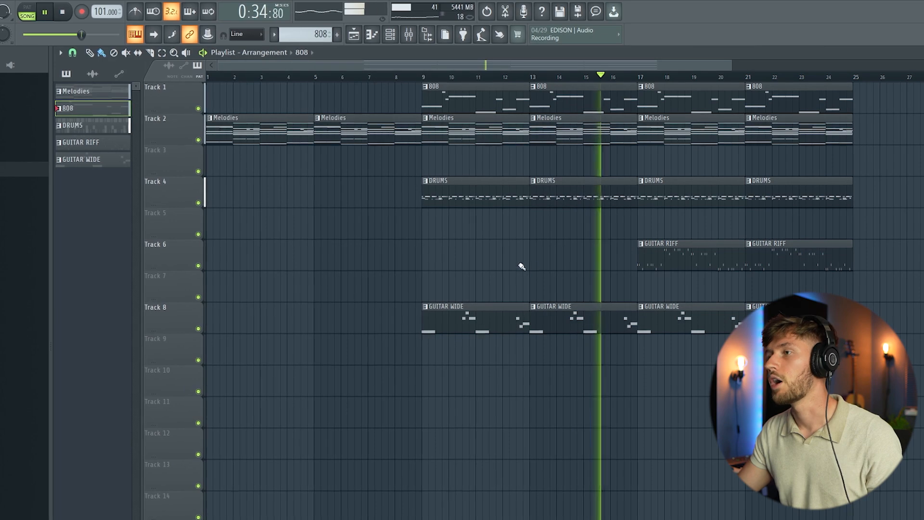
{"action": "right_click", "coordinate": [710, 313]}
{"action": "right_click", "coordinate": [763, 316]}
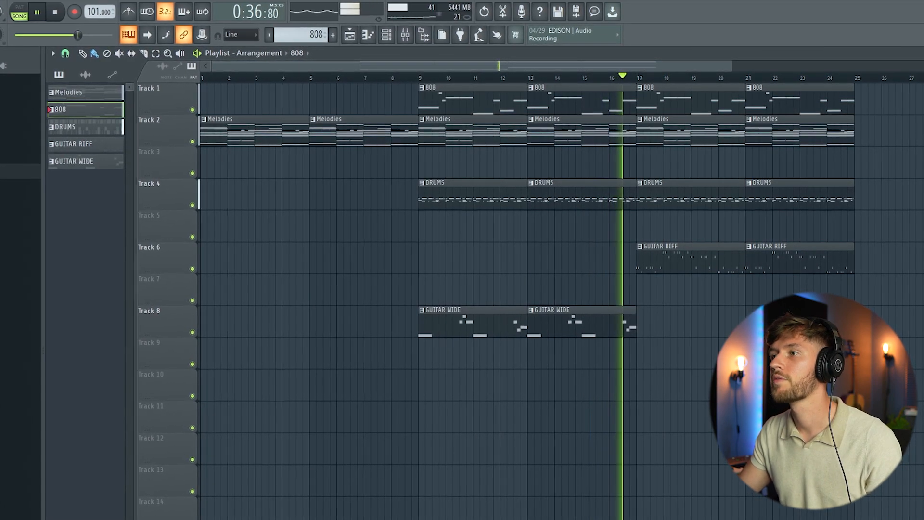